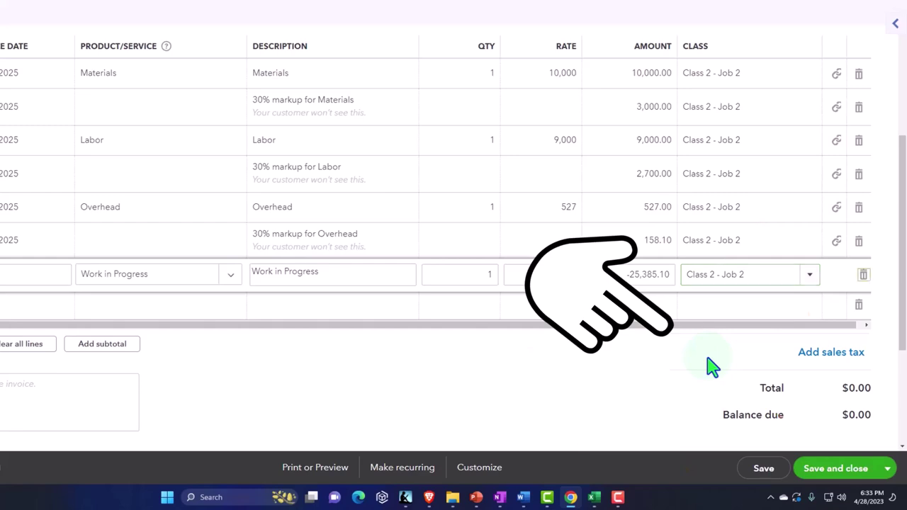
Finish the Work in Progress line on invoice 1063, then save and close the invoice
click(712, 367)
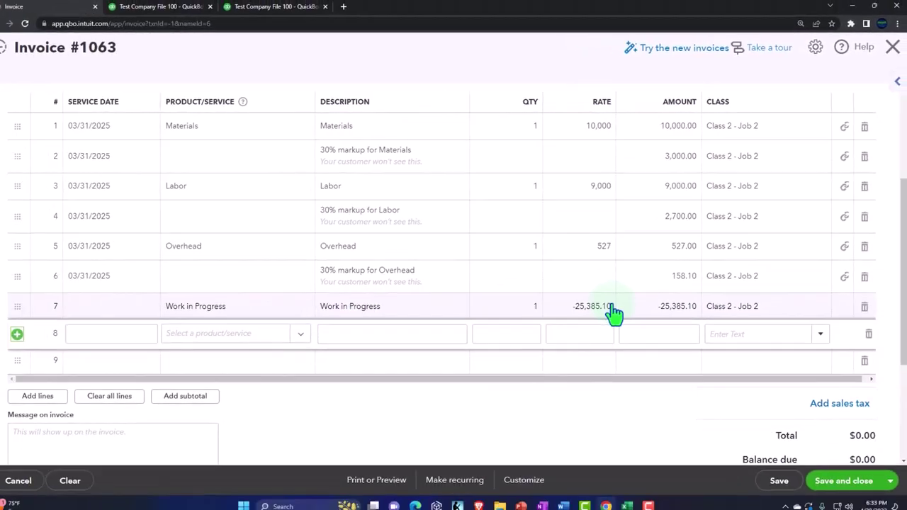
click(844, 486)
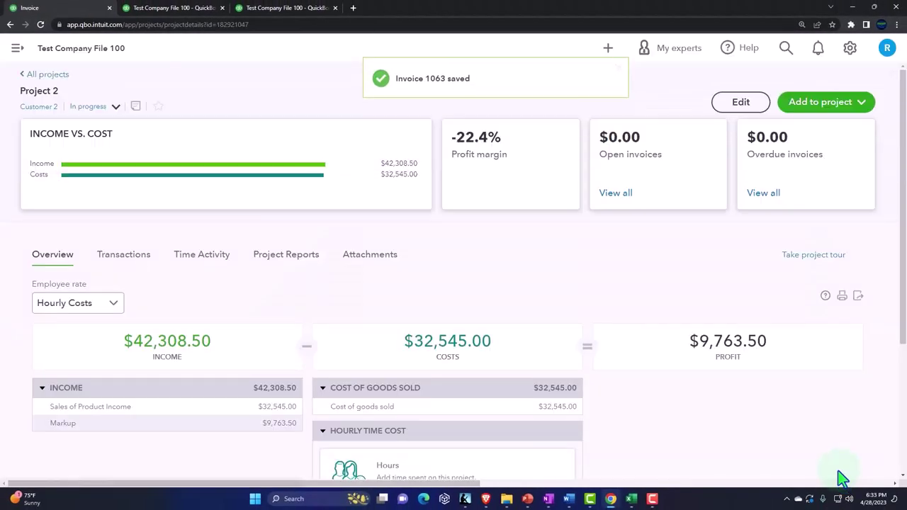
Rerun the Balance Sheet report by class to include the saved invoice
click(184, 9)
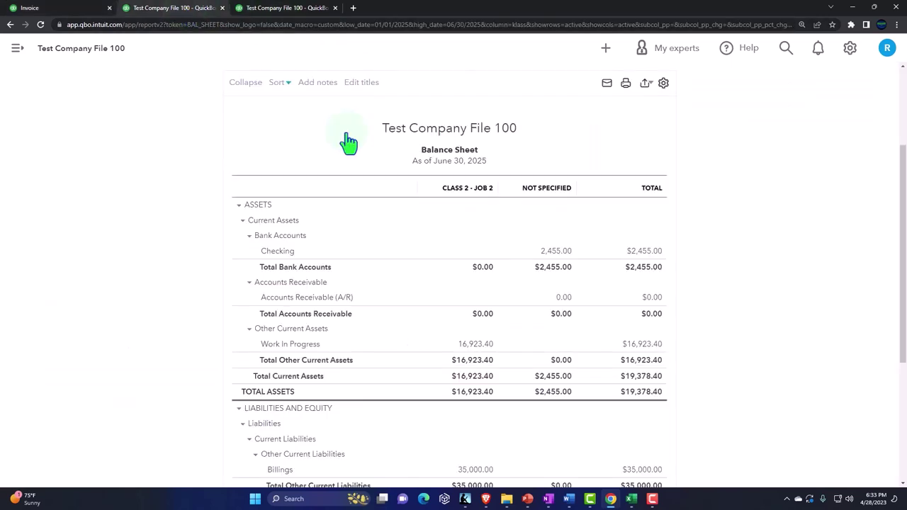
scroll(348, 141, up, 3)
click(542, 178)
scroll(581, 220, down, 2)
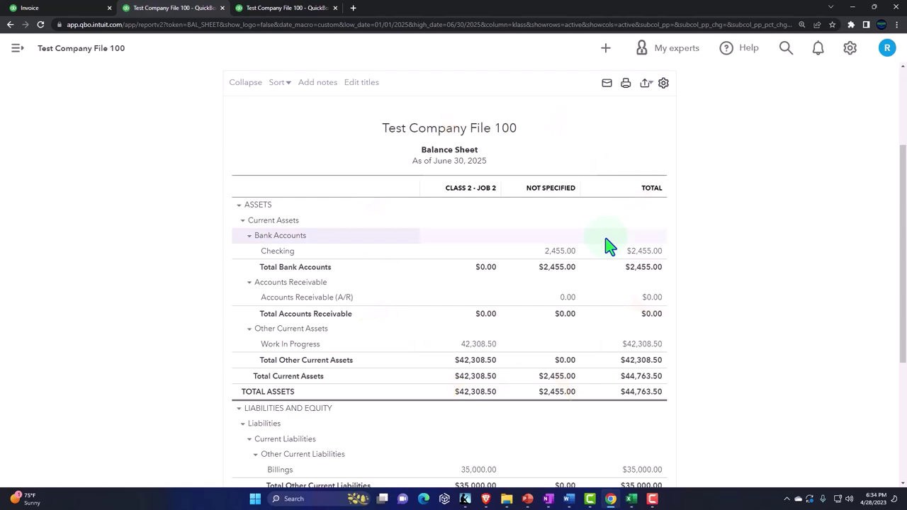
scroll(607, 244, down, 1)
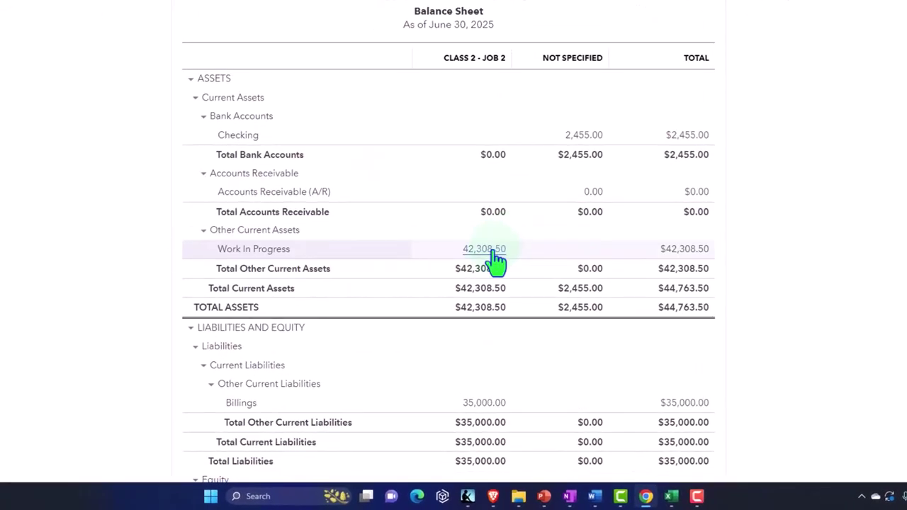
Review the transactions behind Work In Progress for Class 2 - Job 2, then return to the Balance Sheet and check its liabilities and equity
click(491, 254)
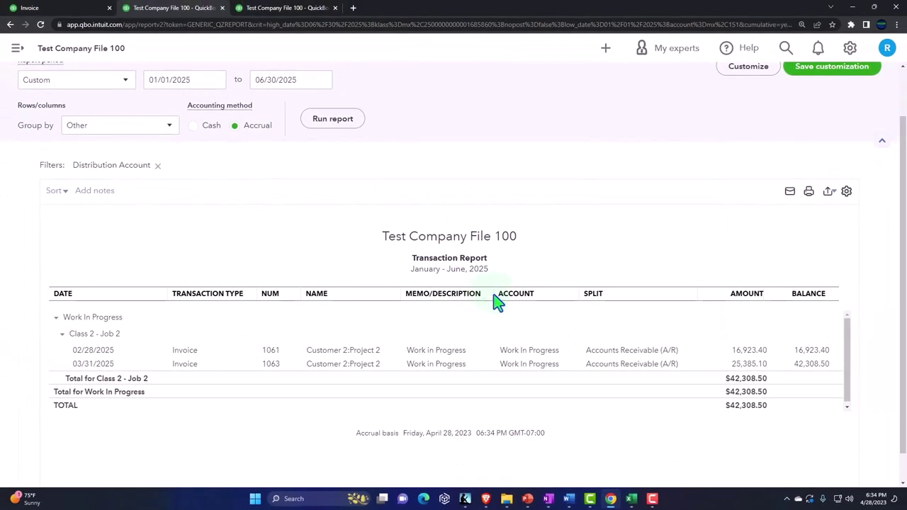
scroll(277, 205, up, 1)
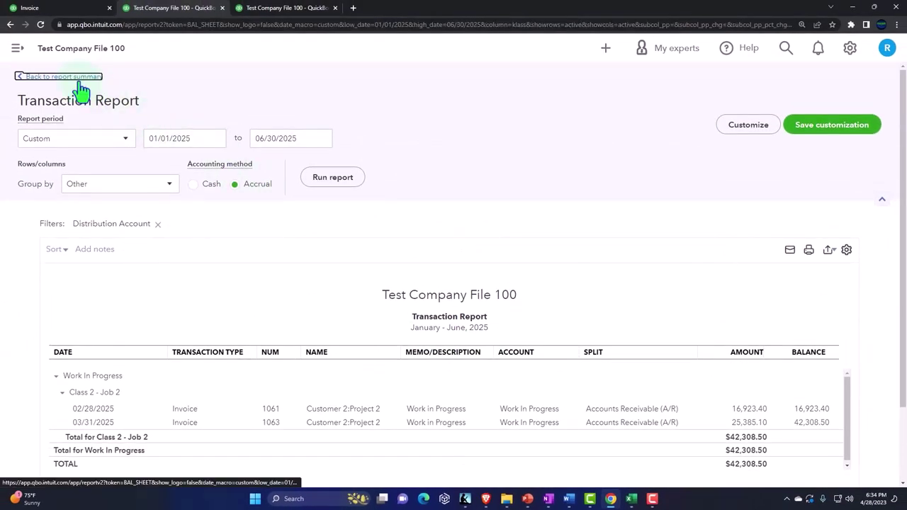
click(80, 83)
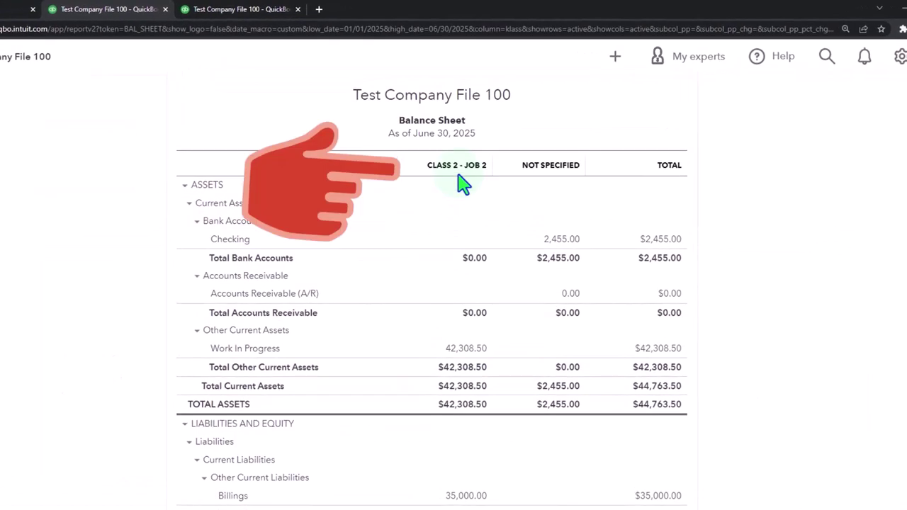
scroll(462, 183, down, 1)
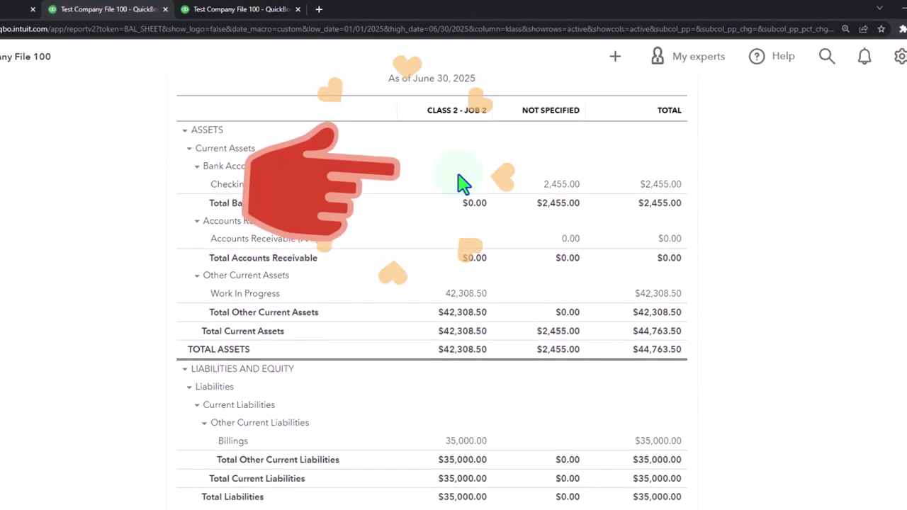
scroll(462, 183, down, 1)
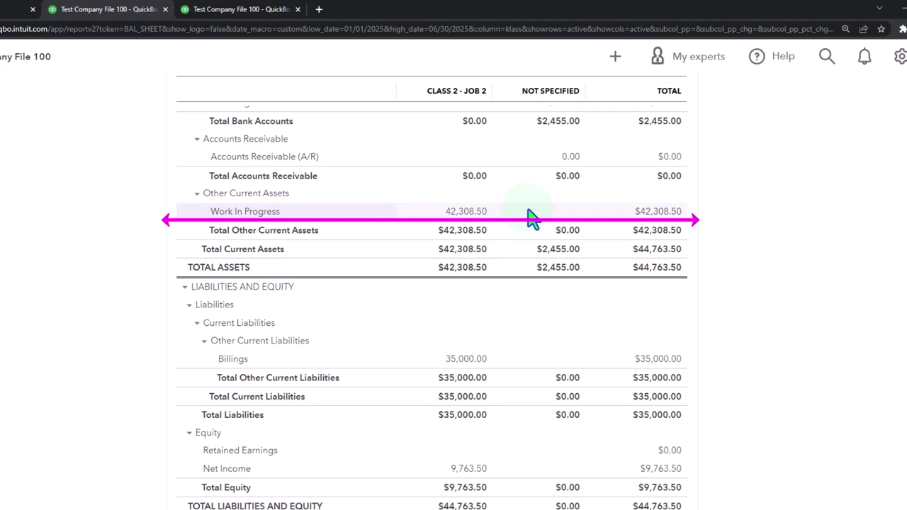
Rerun the monthly Profit and Loss report for January to June 2025 and check the March figures
click(243, 10)
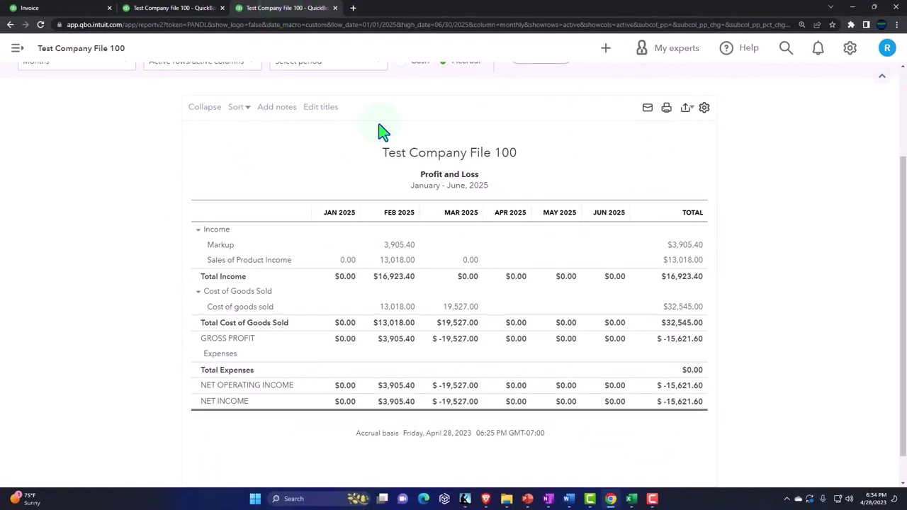
scroll(509, 211, up, 2)
click(541, 178)
scroll(547, 183, down, 2)
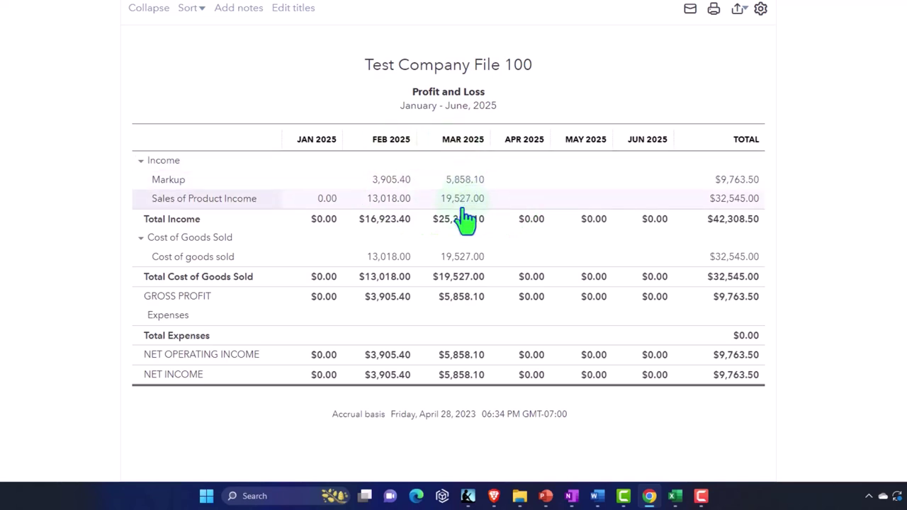
click(462, 259)
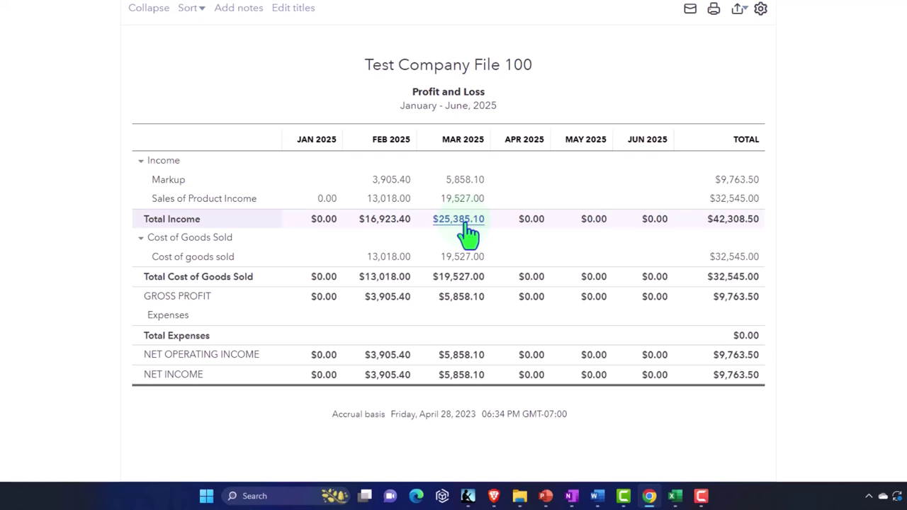
Duplicate the Profit and Loss report and run the copy for 01/01/2025 to 12/31/2025 with columns displayed by Classes
right_click(298, 15)
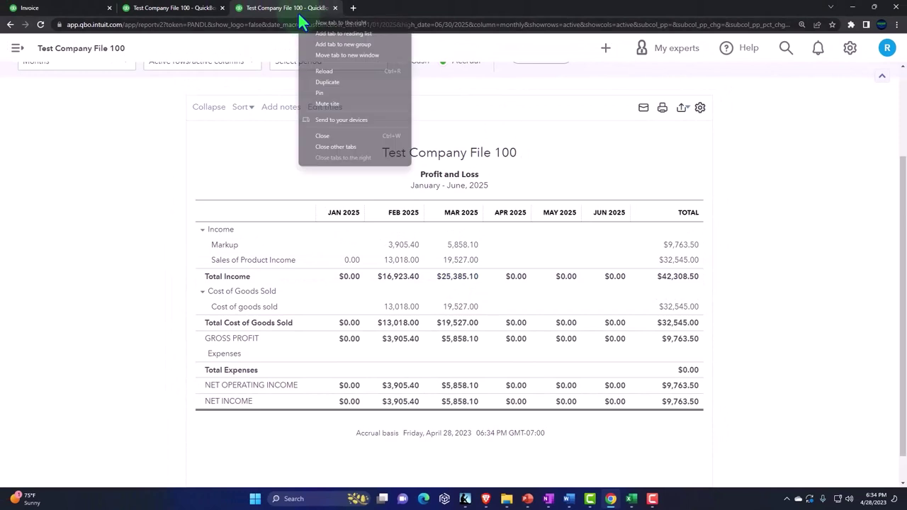
click(324, 80)
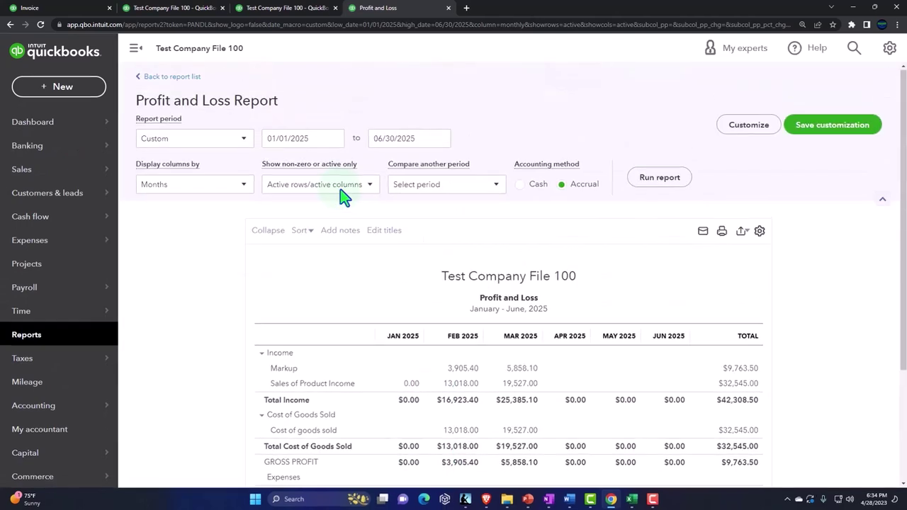
click(322, 138)
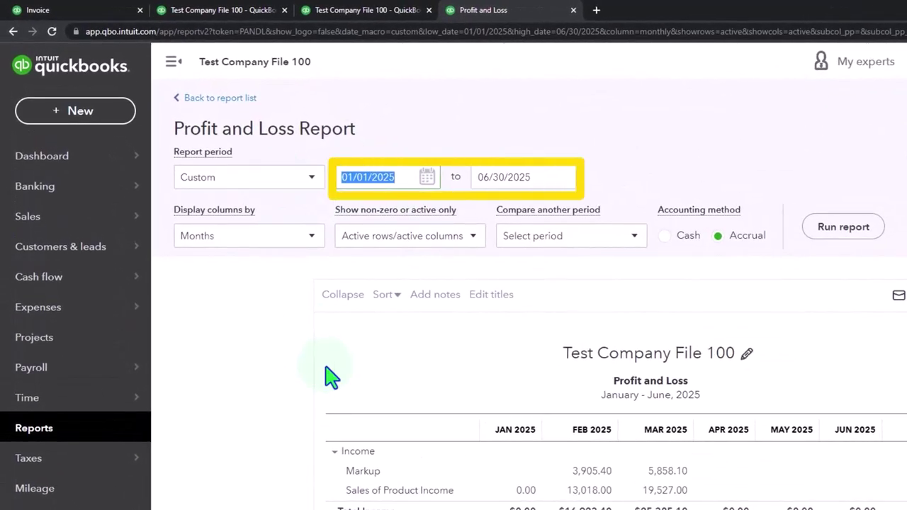
key(Tab)
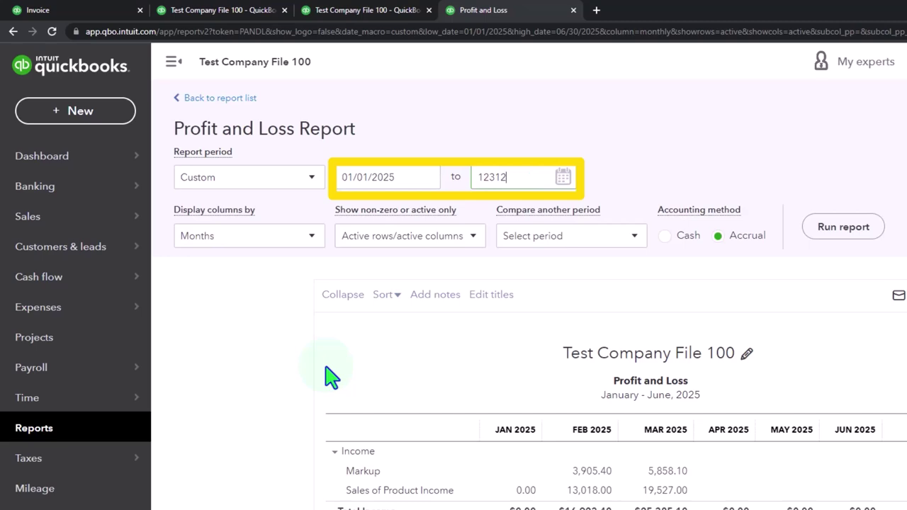
click(308, 241)
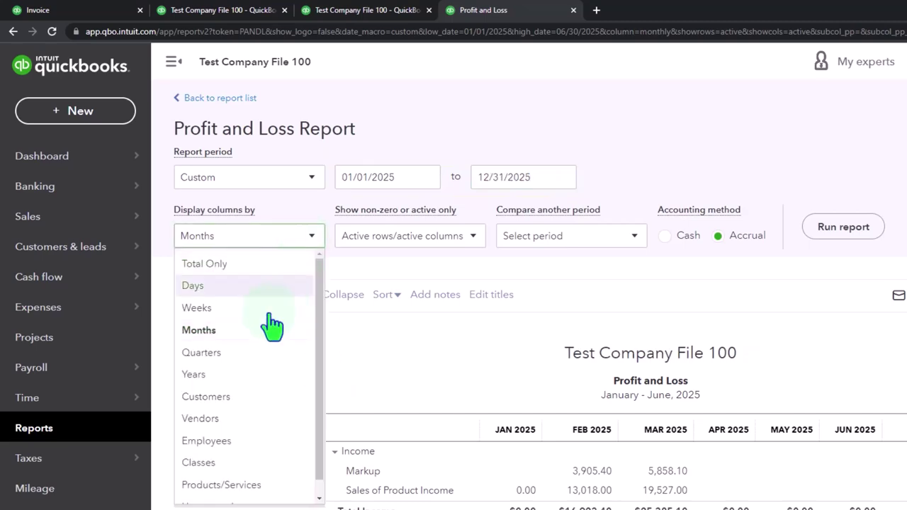
click(239, 464)
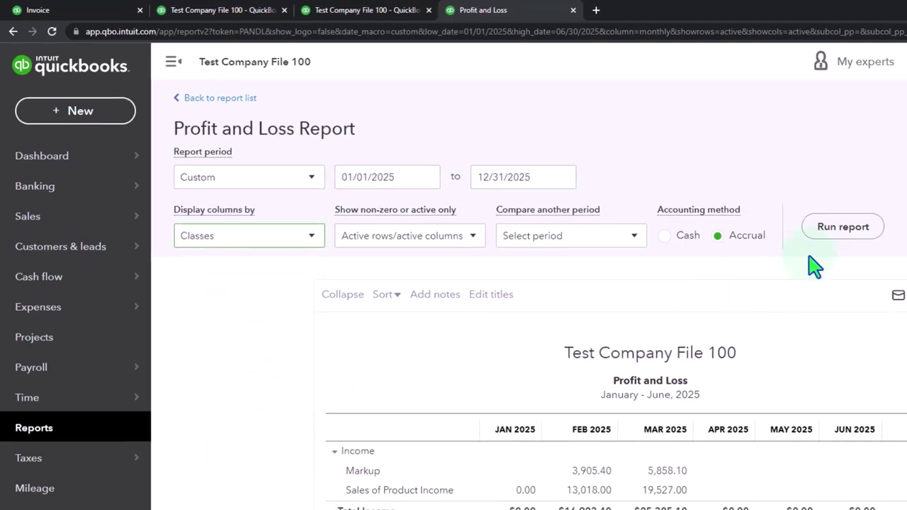
click(842, 227)
scroll(751, 204, down, 2)
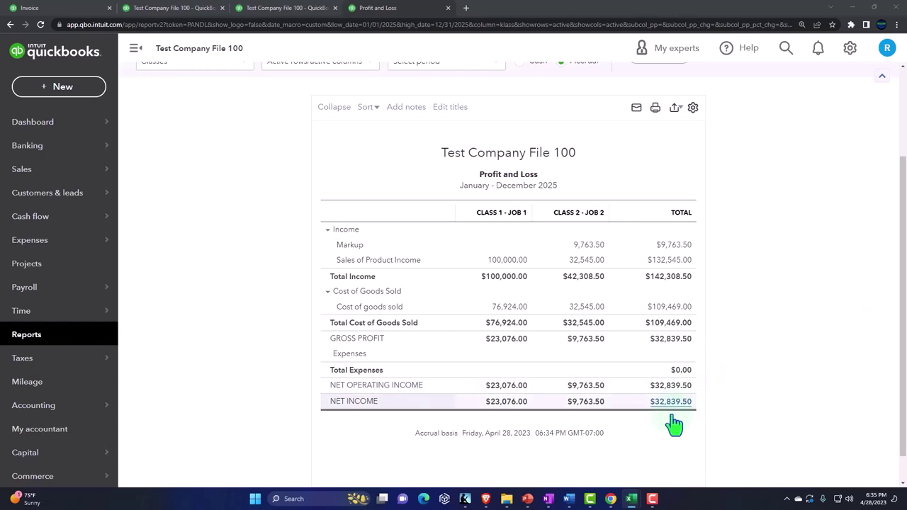
Switch to the Excel project worksheet and remove the yellow fill from the Month 3 job progress costs in E12:H12
mouse_move(633, 501)
click(588, 457)
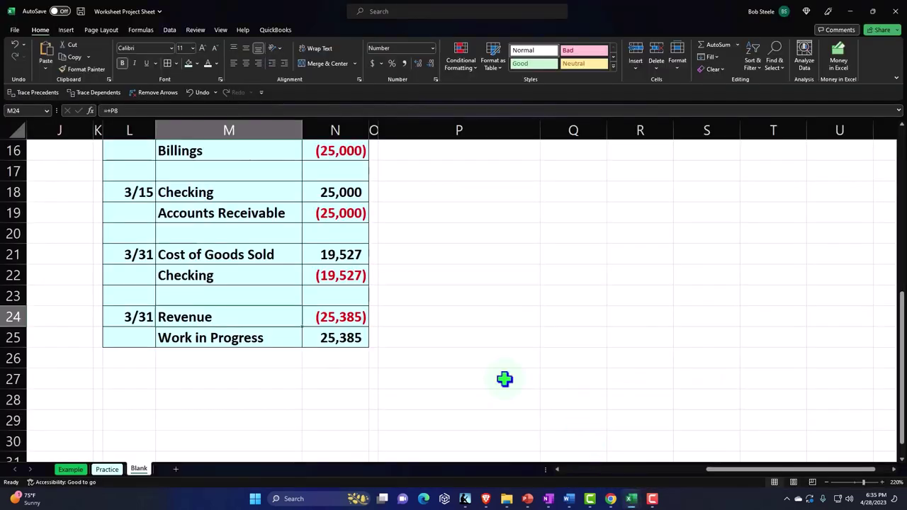
click(404, 255)
scroll(404, 255, up, 4)
scroll(277, 214, up, 1)
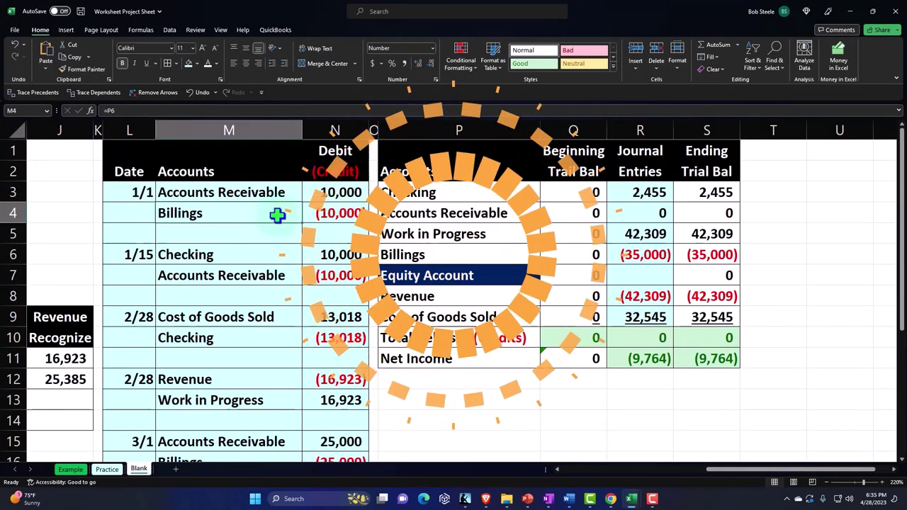
key(Left)
key(Left)
key(Left)
key(Left)
key(Left)
key(Left)
key(Left)
key(Left)
key(Left)
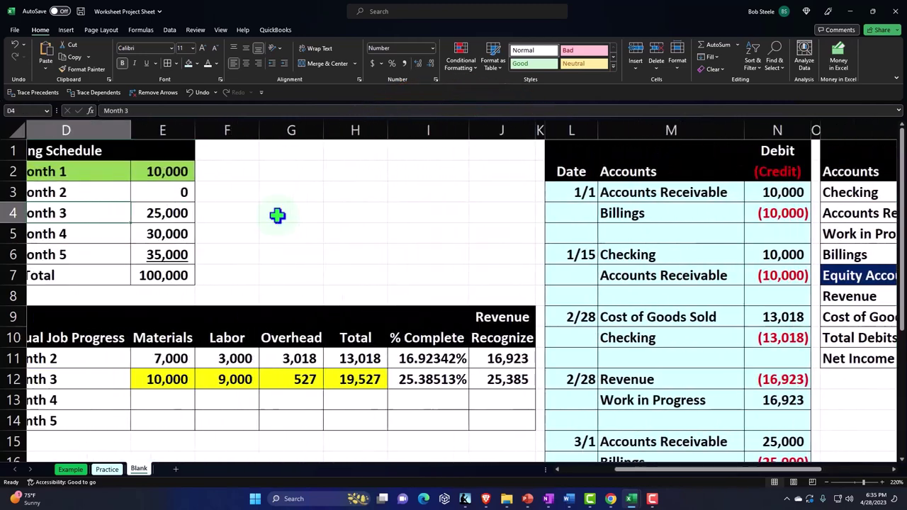
drag(382, 382, 566, 380)
right_click(566, 377)
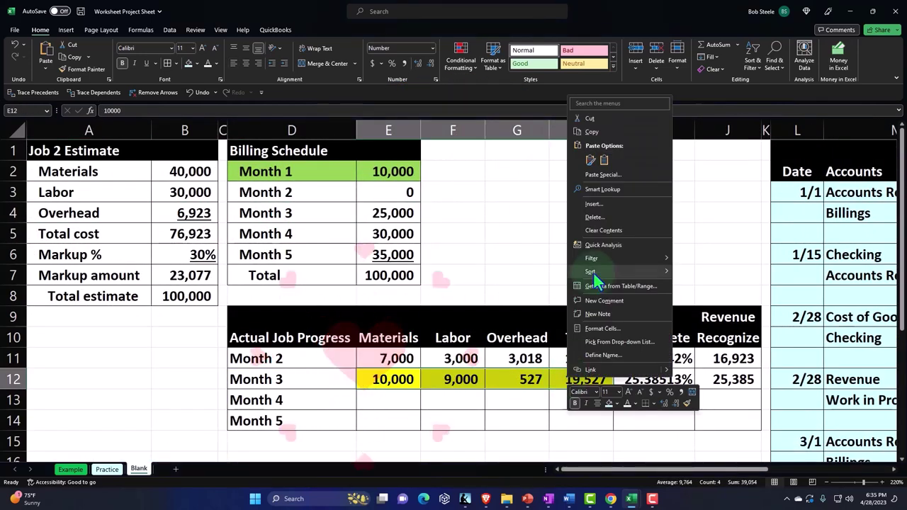
mouse_move(597, 272)
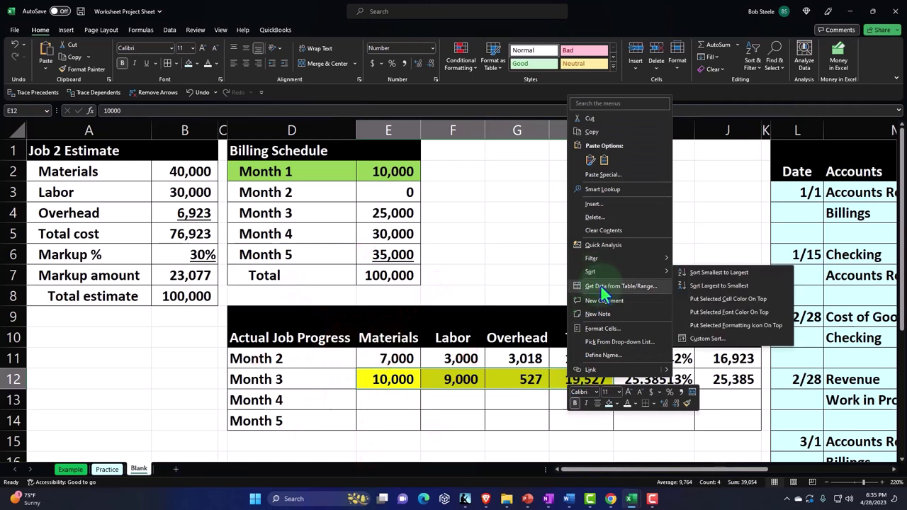
click(609, 403)
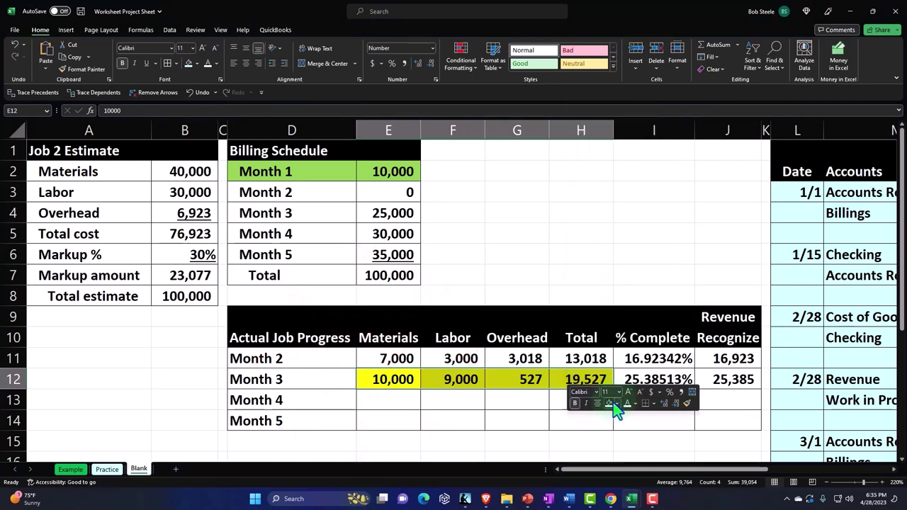
click(617, 404)
click(618, 378)
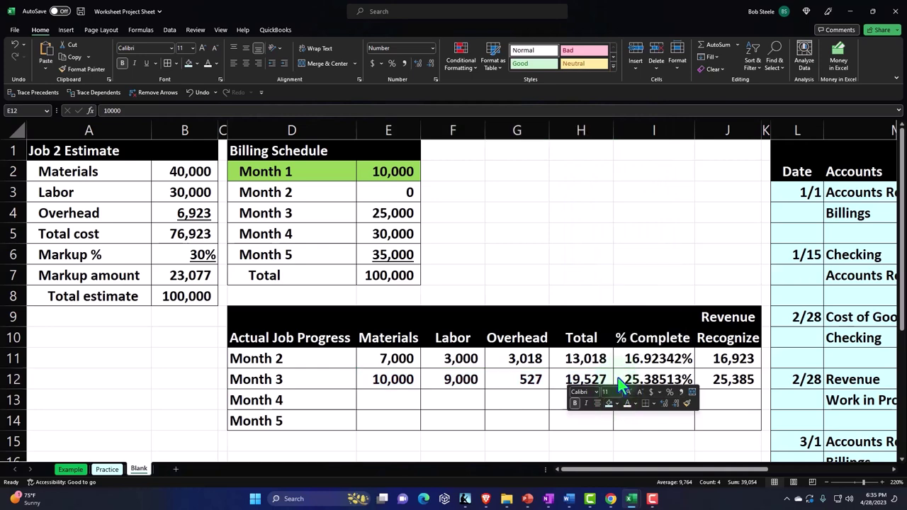
click(330, 378)
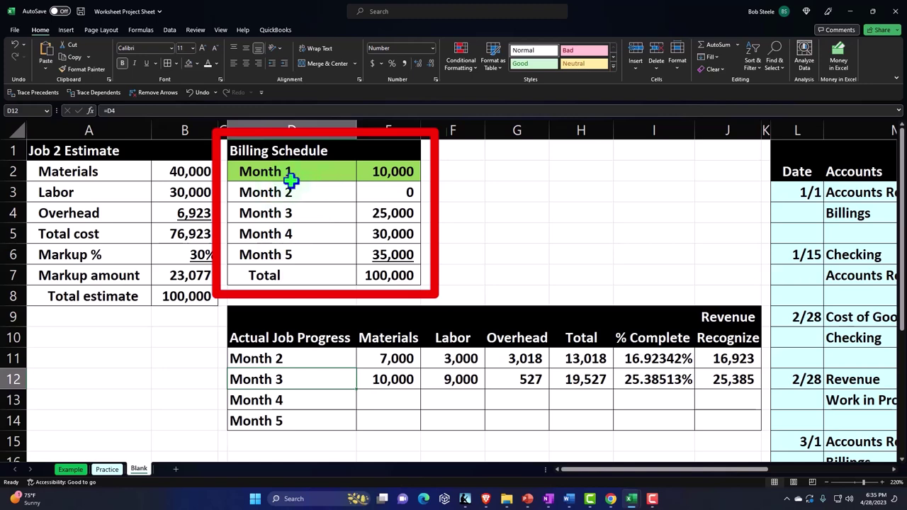
In the billing schedule, remove the fill from the Month 1 row (D2:E2) and fill the Month 4 row (D5:E5) light green
drag(290, 180, 386, 172)
right_click(388, 172)
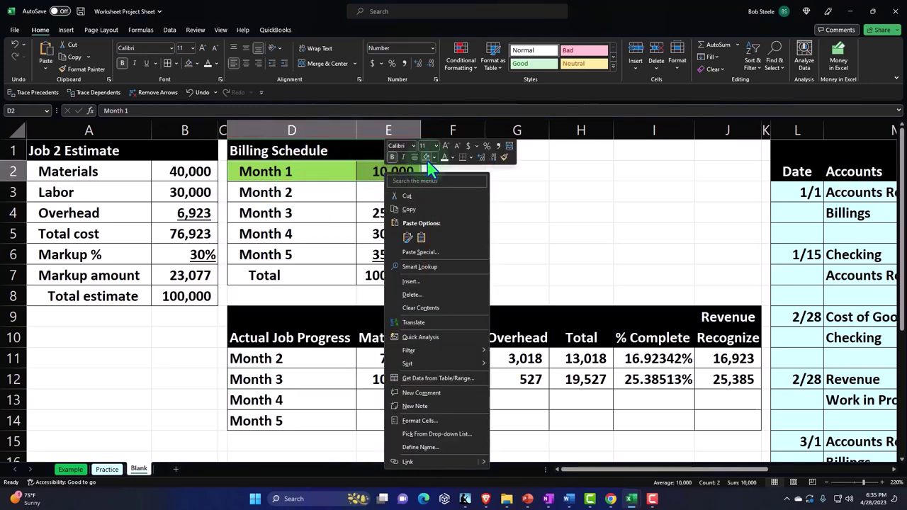
click(324, 228)
drag(323, 229, 366, 231)
right_click(366, 231)
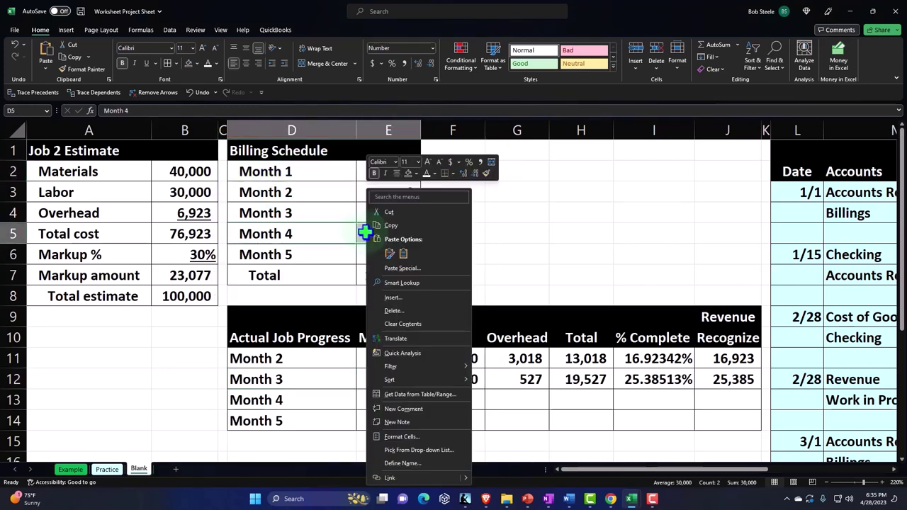
click(417, 172)
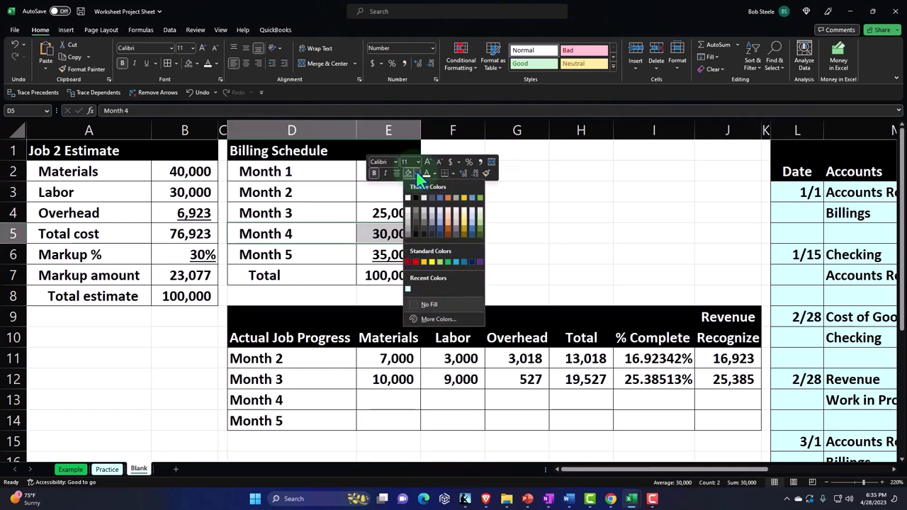
click(442, 262)
click(460, 255)
Review the Job 2 journal entries down to the 3/31 entries and the trial balance beside them
key(Right)
key(Right)
key(Right)
key(Right)
key(Right)
key(Right)
key(Right)
key(Right)
key(Right)
key(Right)
key(Right)
key(Right)
key(Right)
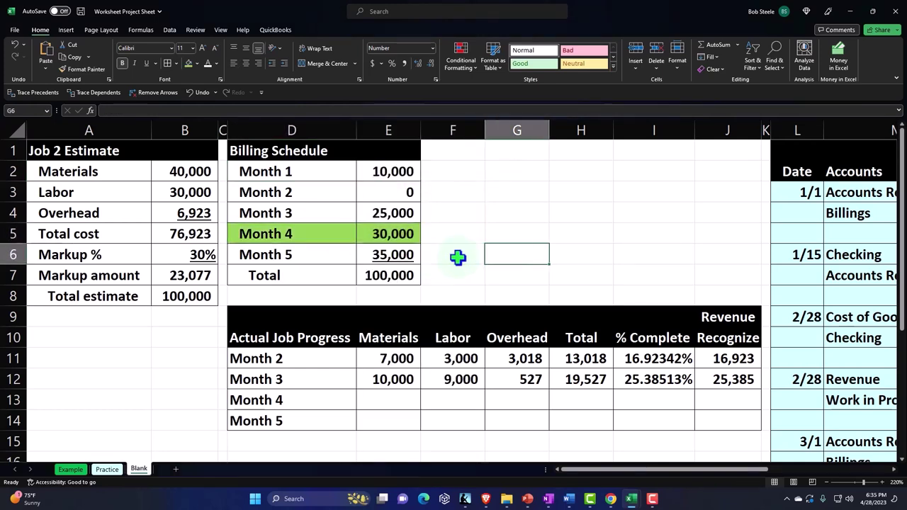
scroll(457, 256, down, 6)
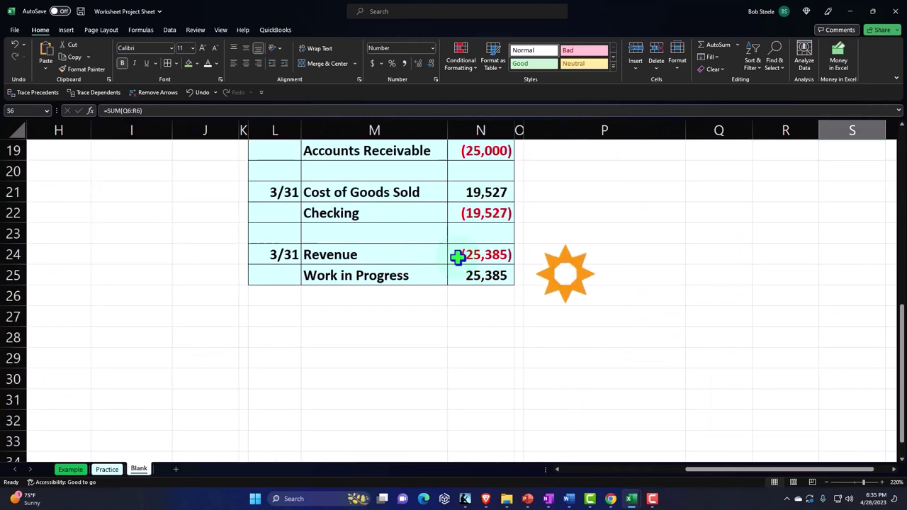
scroll(456, 320, up, 6)
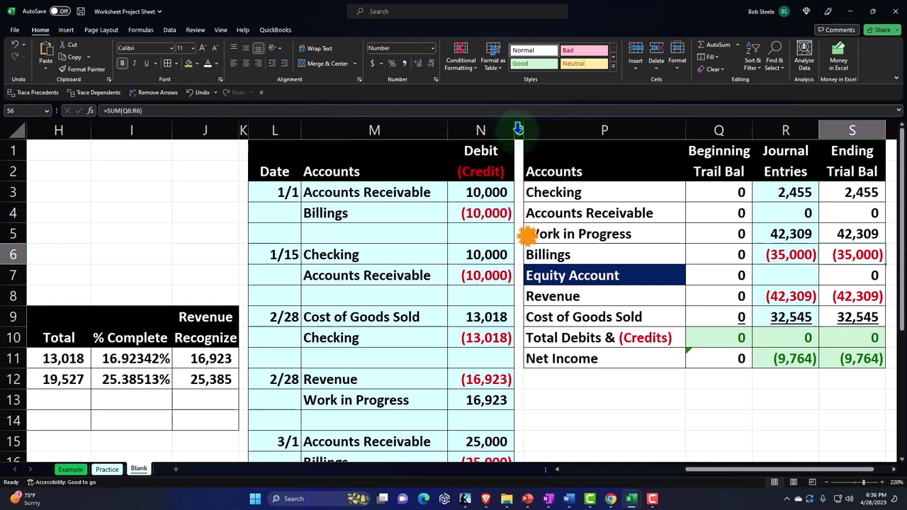
Insert four blank columns (P:S) ahead of the trial balance in columns P:S
drag(528, 129, 844, 133)
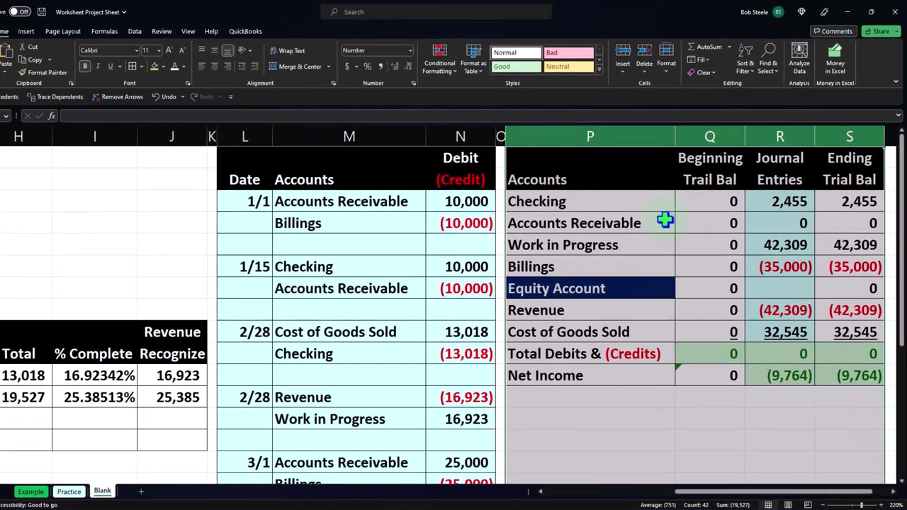
right_click(678, 216)
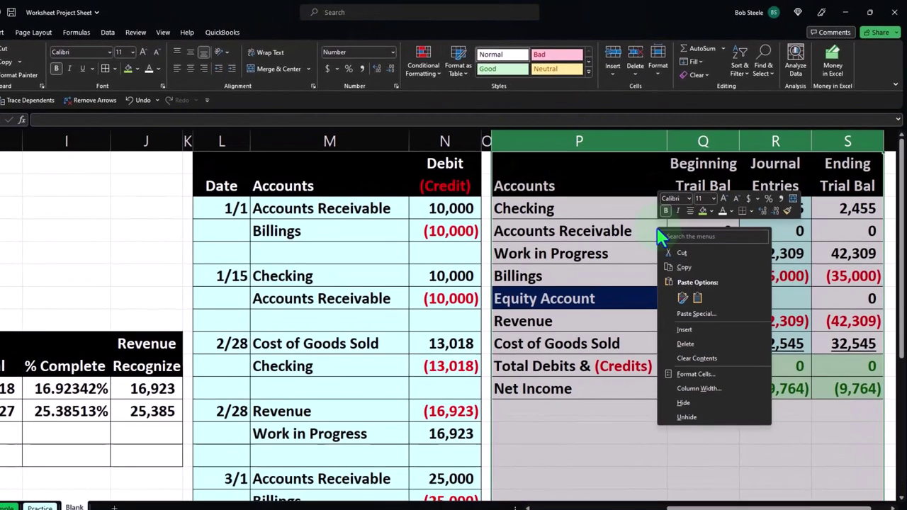
click(684, 330)
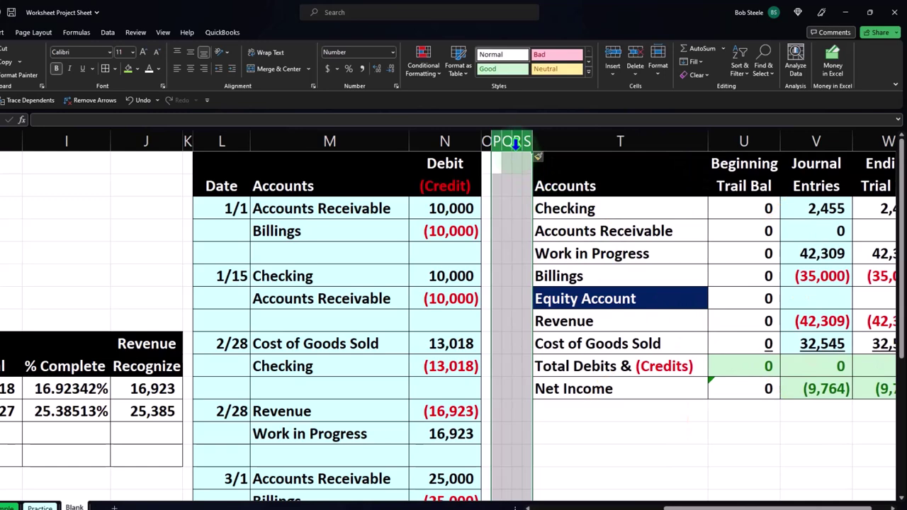
click(514, 178)
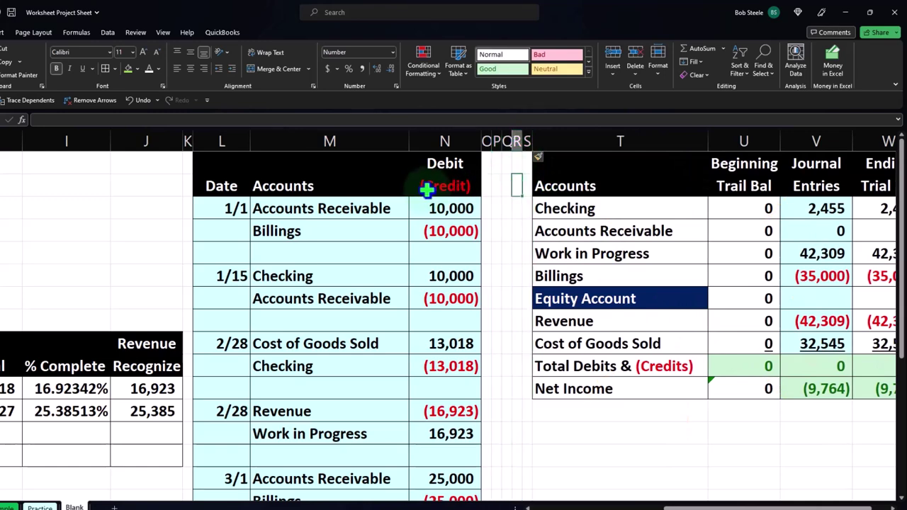
Copy the formatting of the journal entry columns K:N onto the blank columns starting at O
click(188, 140)
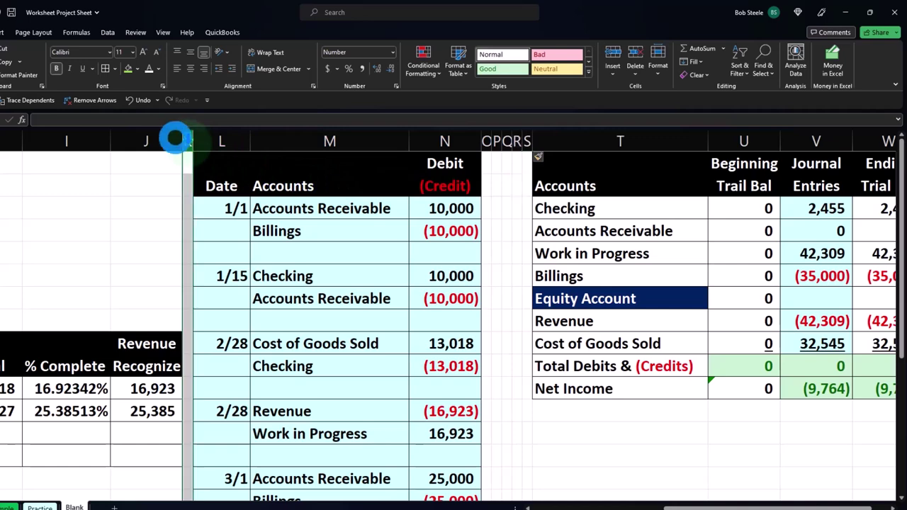
drag(175, 138, 468, 143)
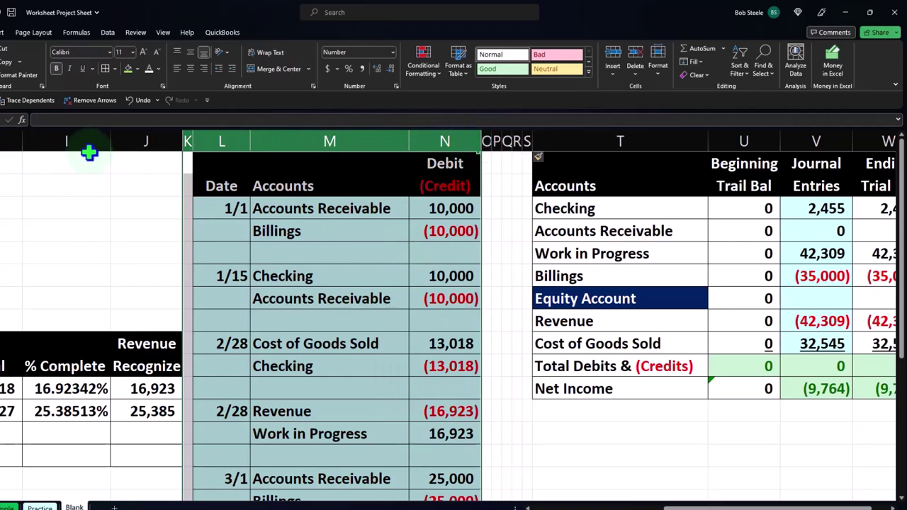
click(16, 74)
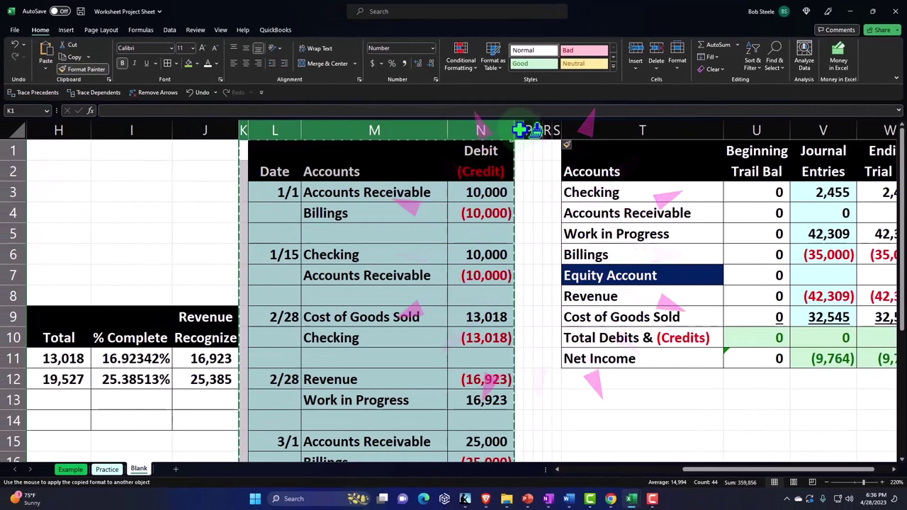
click(520, 130)
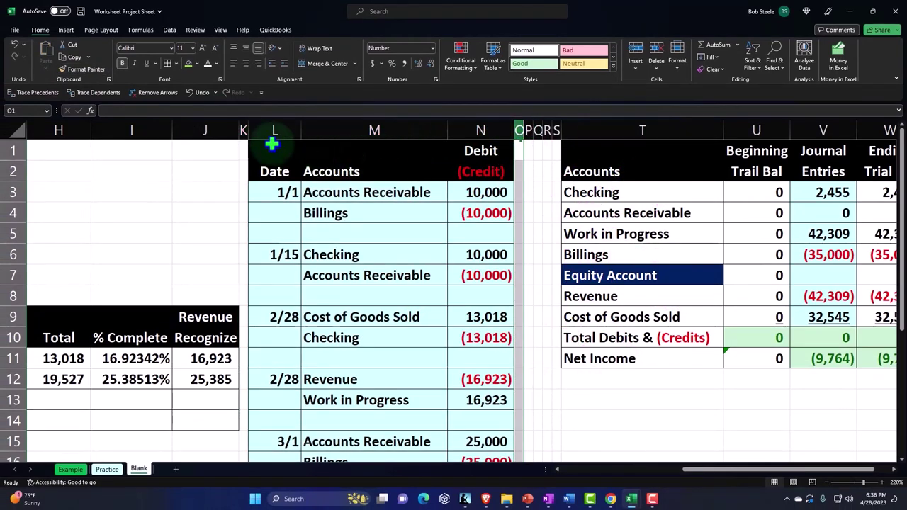
drag(243, 130, 482, 130)
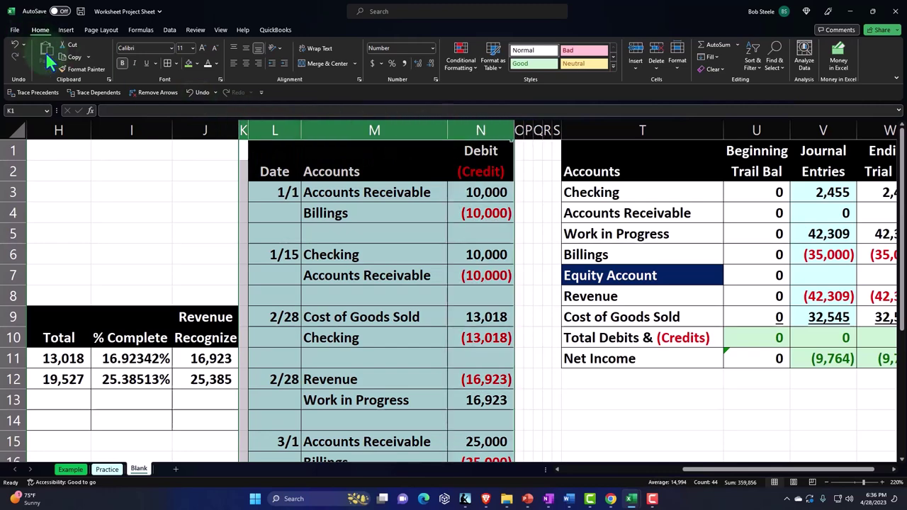
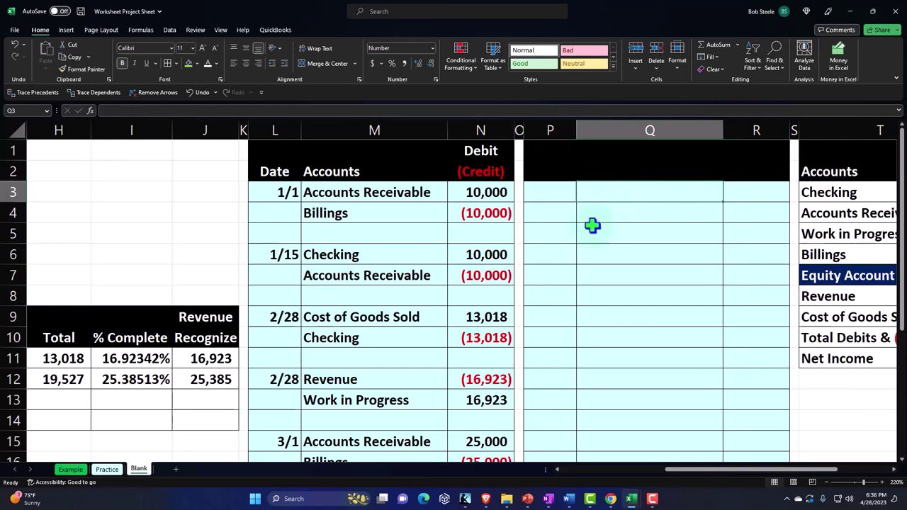
scroll(595, 236, up, 4)
scroll(595, 237, up, 2)
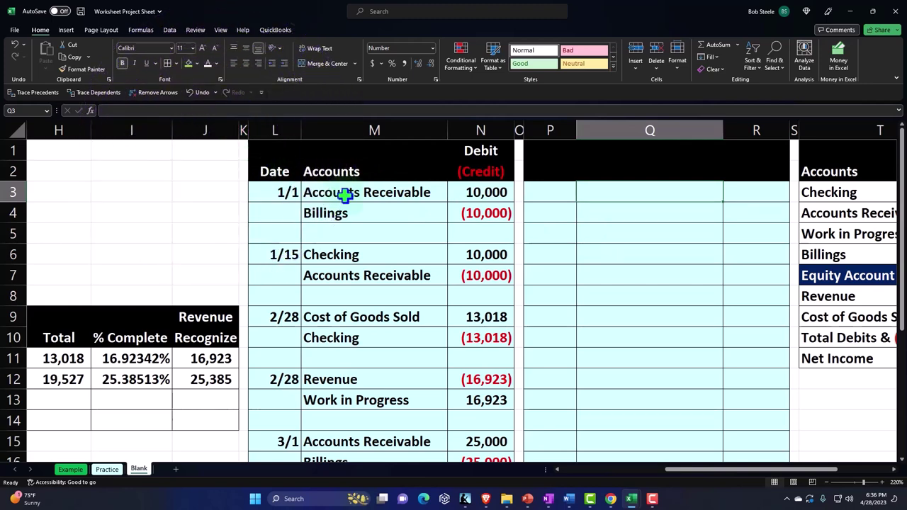
Date the new journal entry 4/1 in P3 and link Q3 to the trial balance's Accounts Receivable name in T4
click(543, 200)
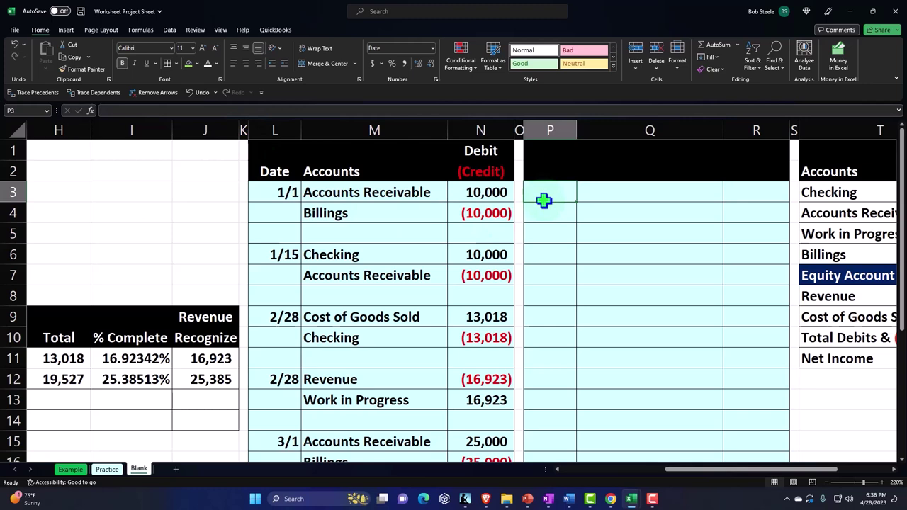
text(4/1)
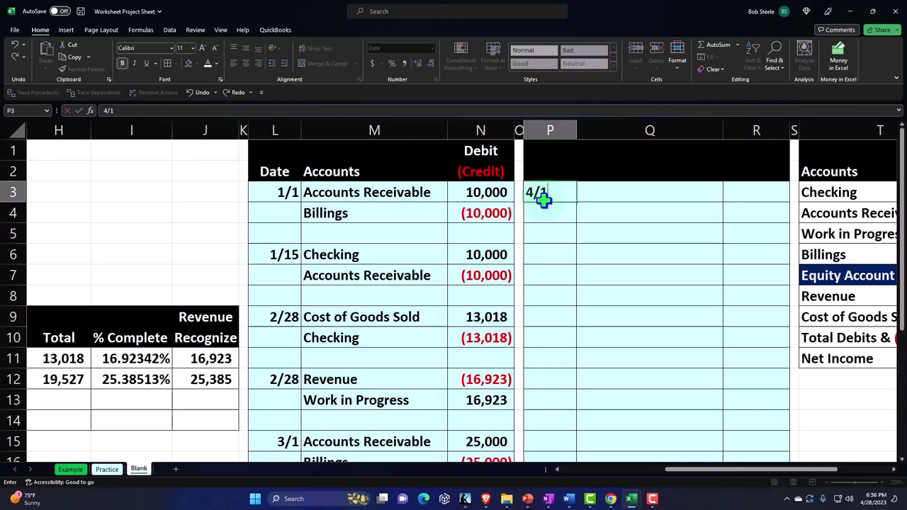
key(Return)
key(Up)
key(Right)
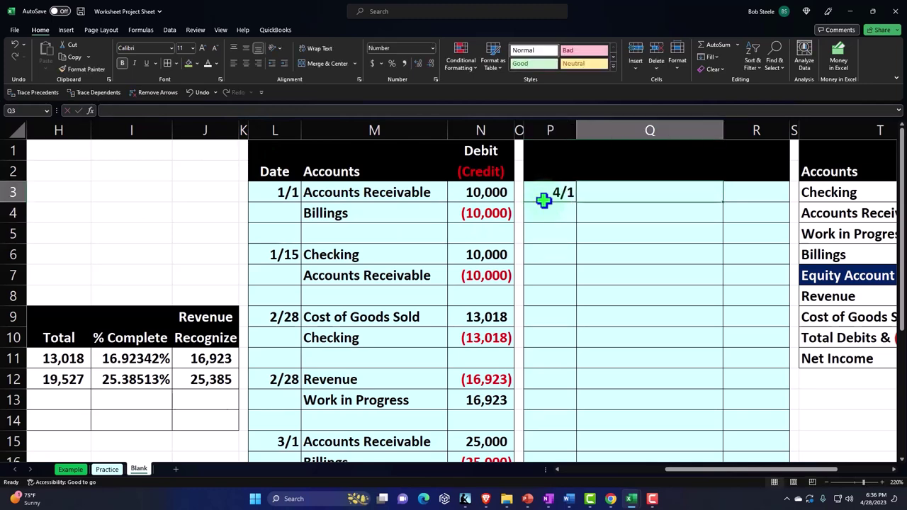
text(+)
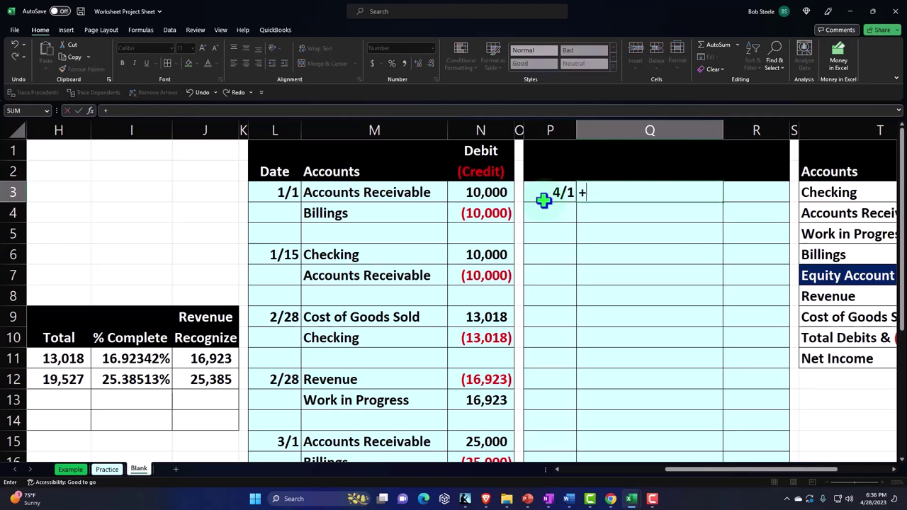
key(Right)
key(Right)
key(Right)
key(Down)
key(Return)
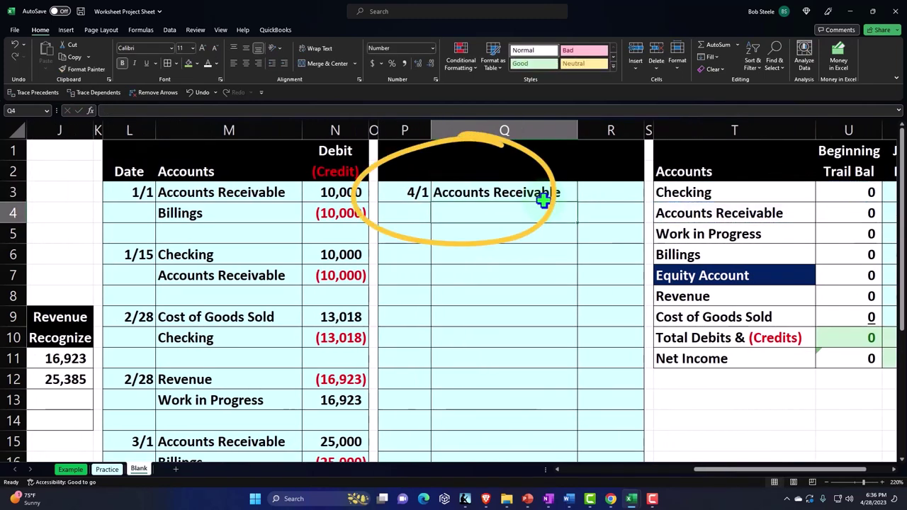
Link Q4 to the trial balance's Billings account name with the formula +T6
text(+S4)
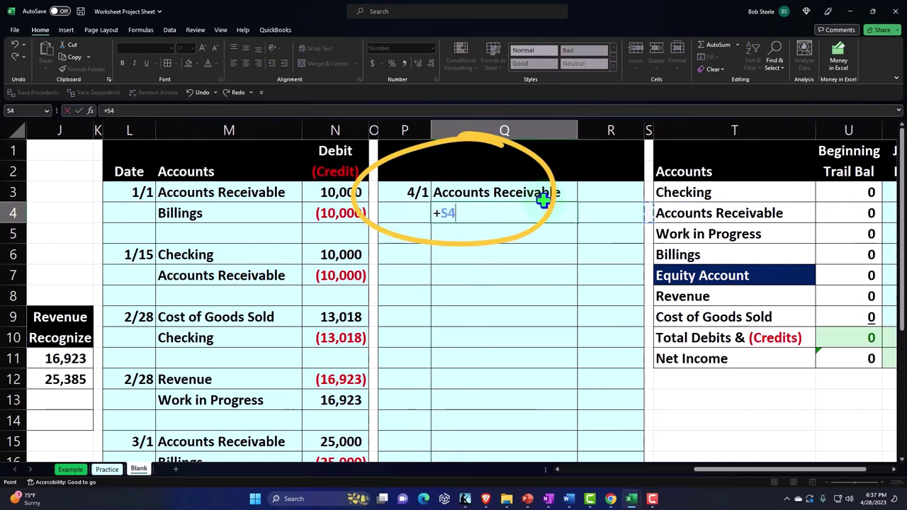
key(Right)
key(Down)
key(Down)
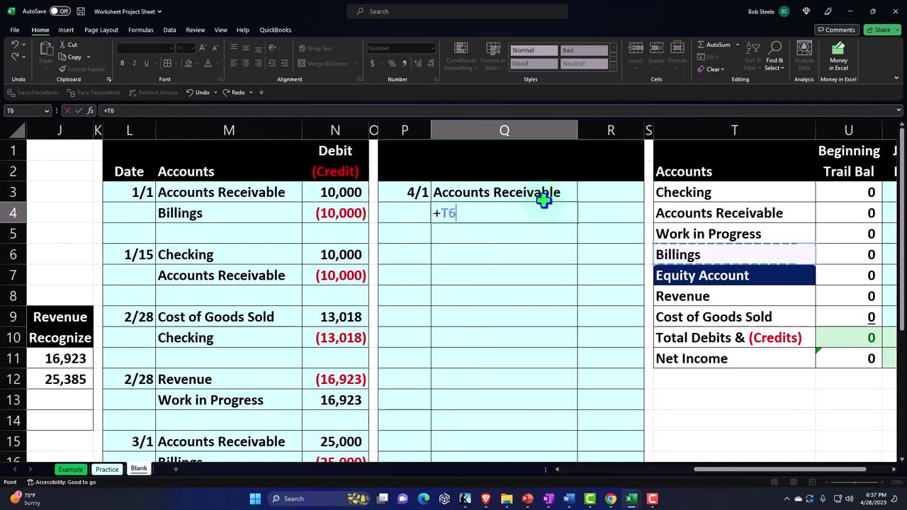
key(Return)
Link the Accounts Receivable amount in R3 to the 30,000 Month 4 billing in the billing schedule
key(Right)
key(Up)
key(Up)
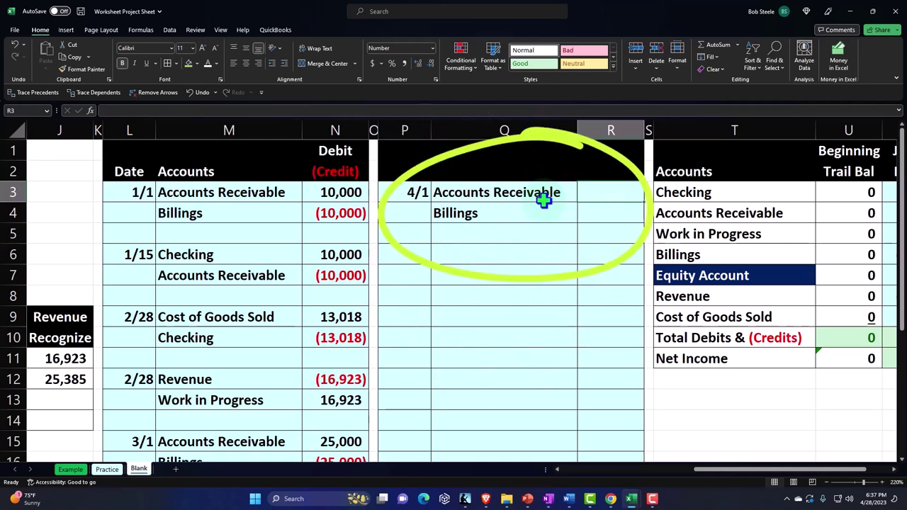
text(+)
key(Left)
key(Left)
key(Left)
key(Left)
key(Left)
key(Left)
key(Left)
key(Left)
key(Left)
key(Left)
key(Left)
key(Left)
key(Left)
key(Left)
key(Left)
key(Left)
key(Left)
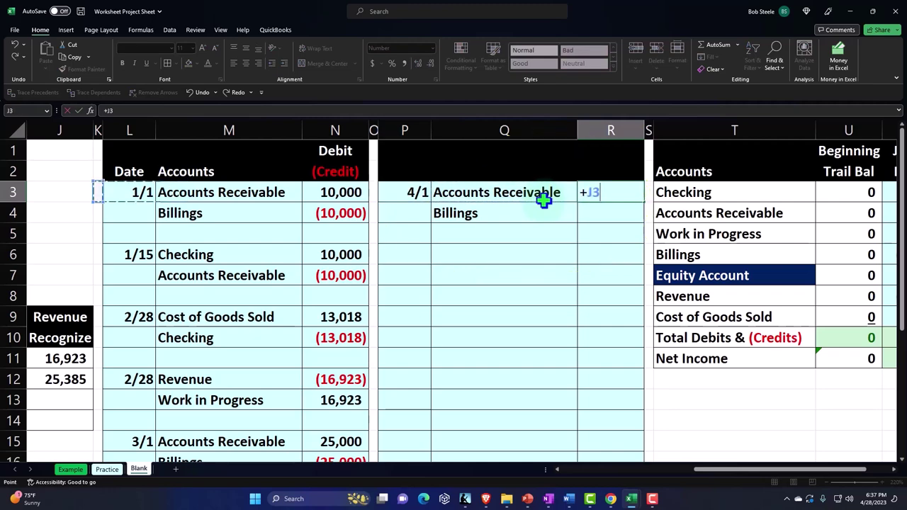
key(Right)
key(Right)
key(Right)
key(Right)
key(Down)
key(Return)
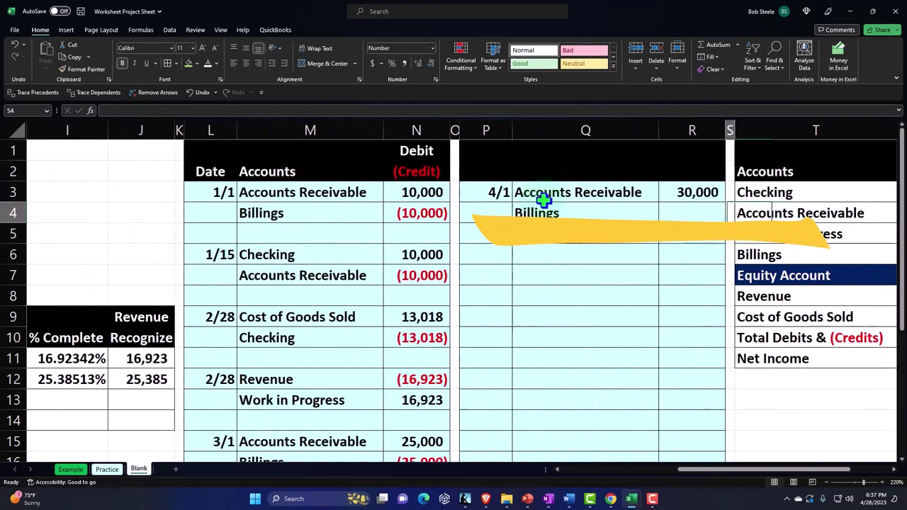
Enter the Billings credit in R4 as the negative of the Accounts Receivable amount in R3
text(-)
key(Up)
key(Return)
key(Right)
key(Right)
key(Right)
key(Right)
key(Right)
key(Right)
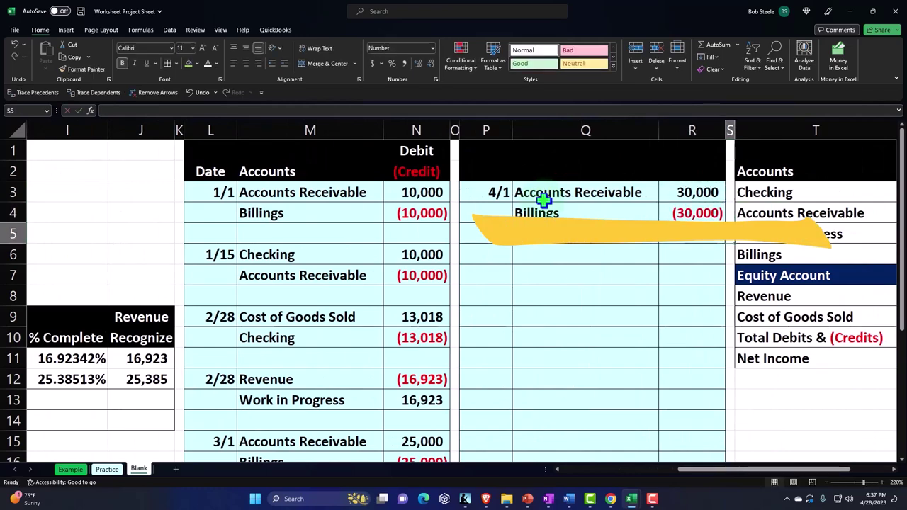
key(Right)
key(Right)
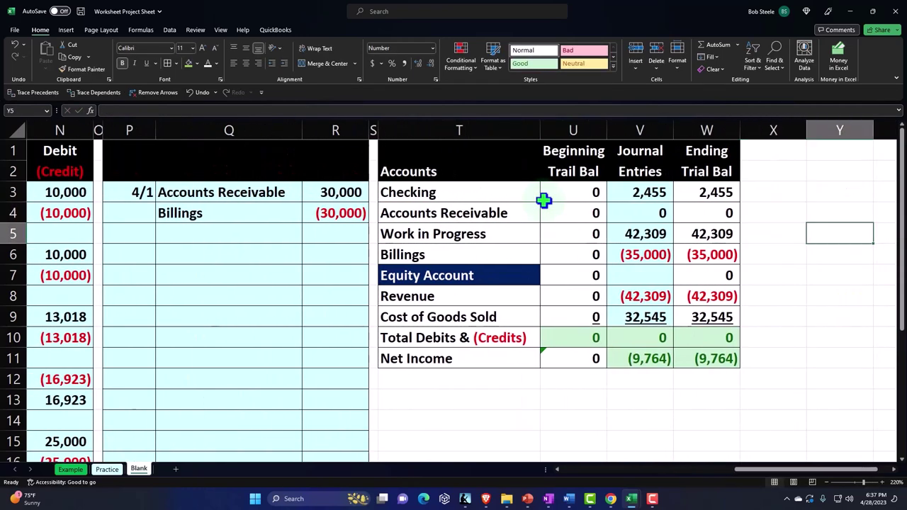
key(Left)
key(Left)
key(Left)
key(Left)
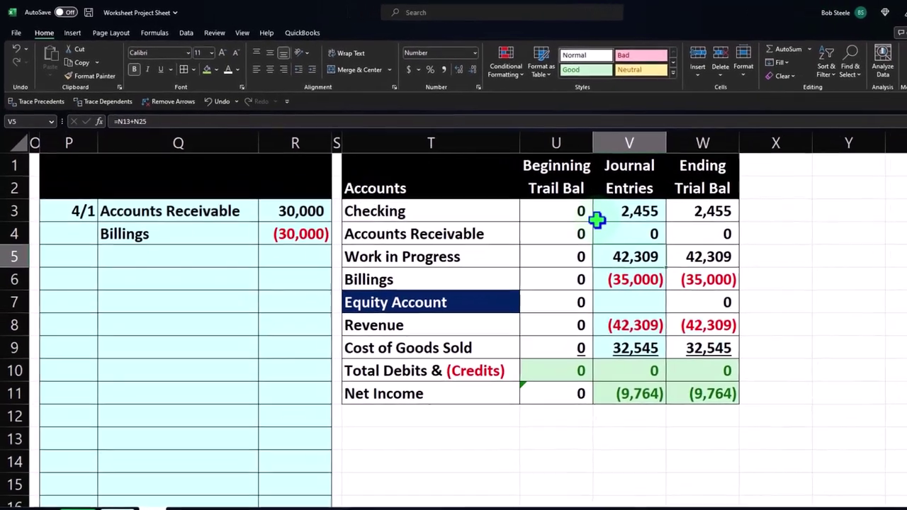
Copy the Date, Accounts and Debit (Credit) headings from L1:N2 to the new journal block at P1
key(Left)
key(Home)
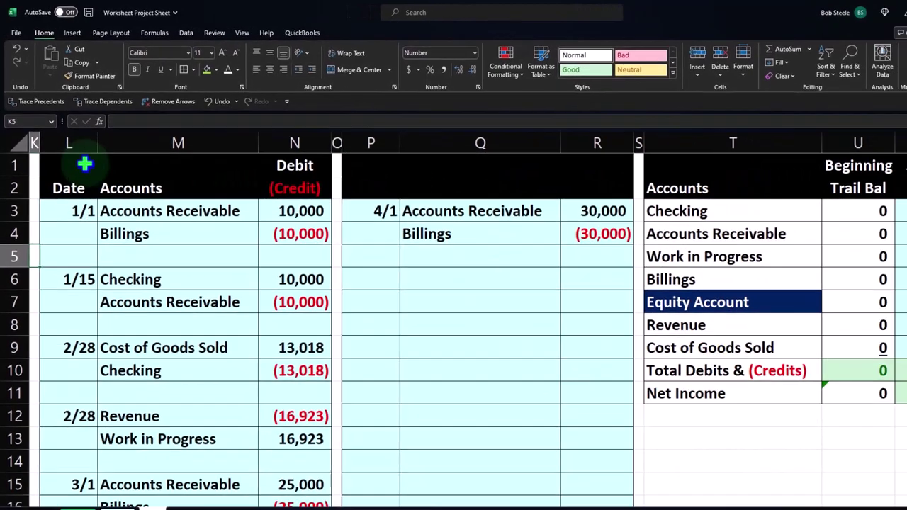
drag(72, 174, 312, 199)
key(ctrl+c)
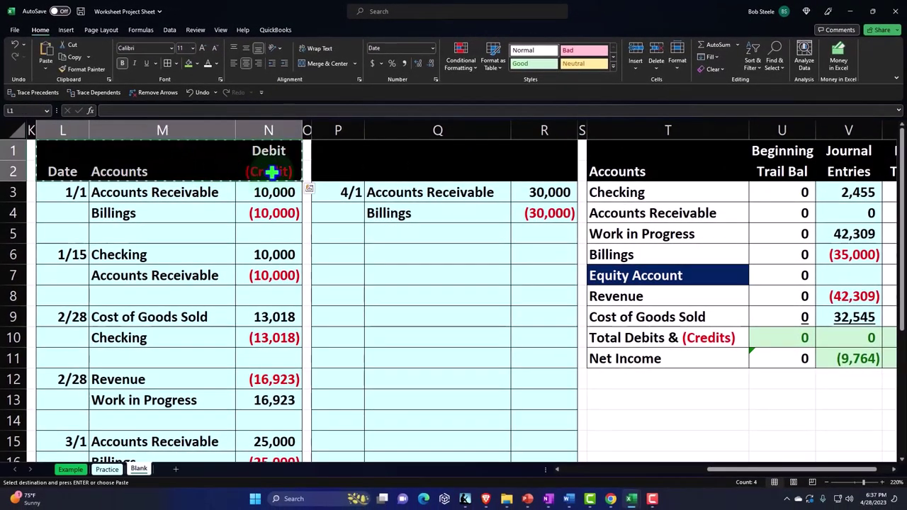
click(350, 152)
key(ctrl+v)
Extend the trial balance's Accounts Receivable journal entries formula in V4 by adding the 4/1 debit in R3
click(461, 255)
key(Right)
key(Right)
key(Right)
key(Right)
key(Right)
key(Right)
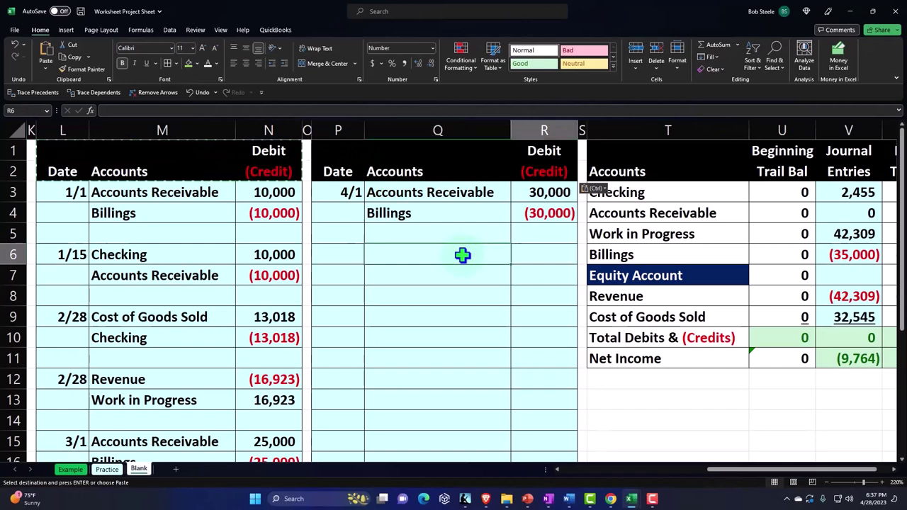
key(Right)
key(Right)
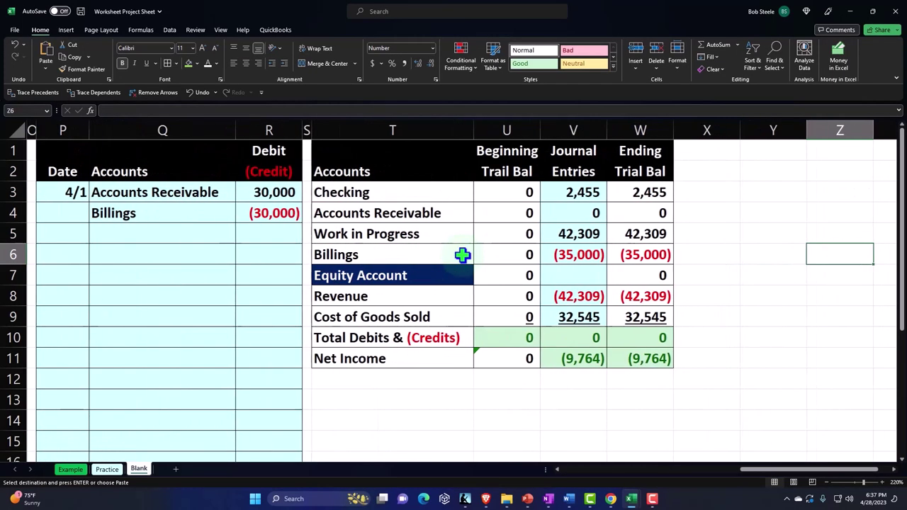
key(Left)
key(Left)
key(Left)
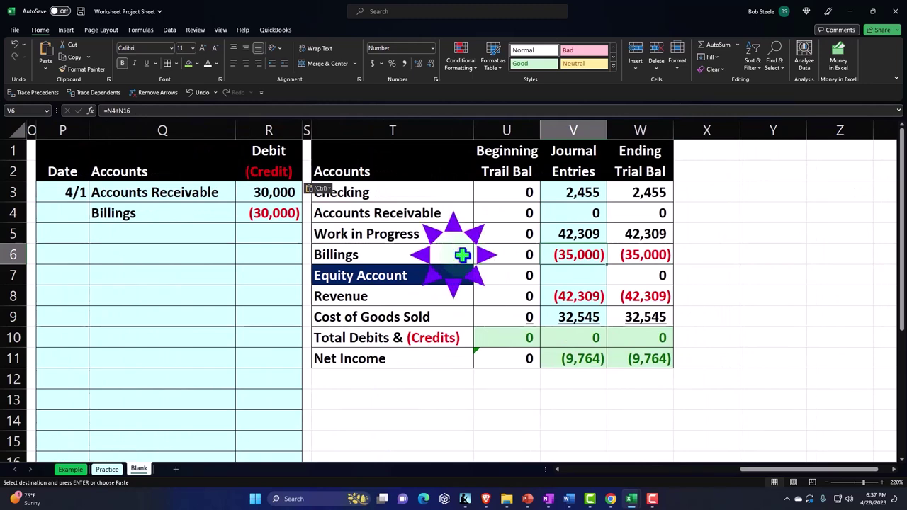
key(Up)
key(Up)
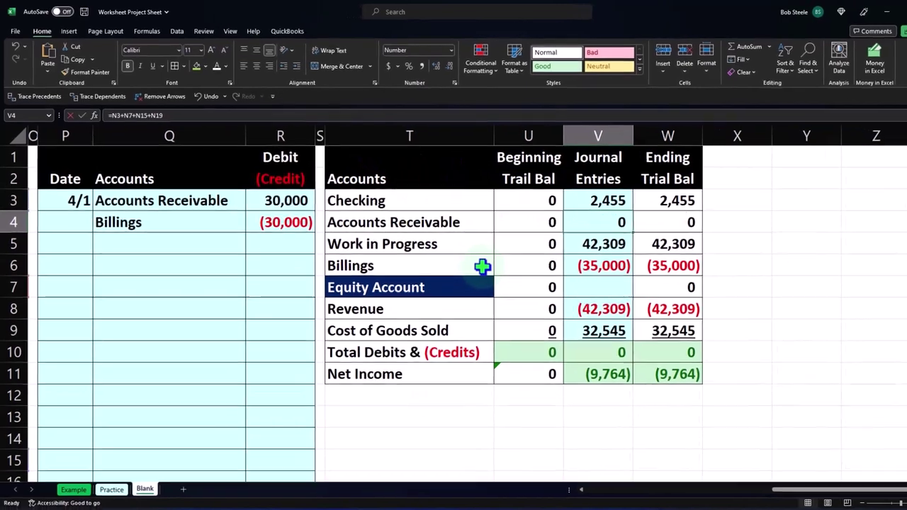
key(F2)
text(+)
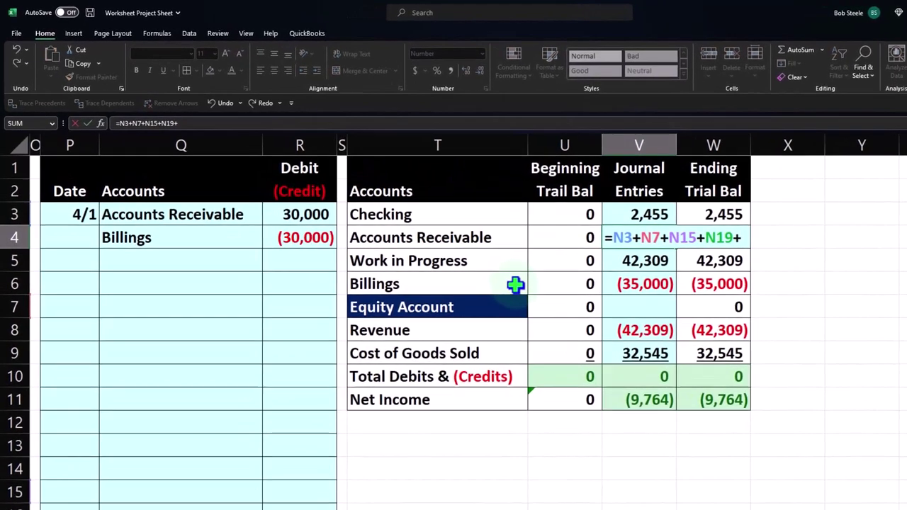
key(Left)
key(Left)
key(Left)
key(Left)
key(Up)
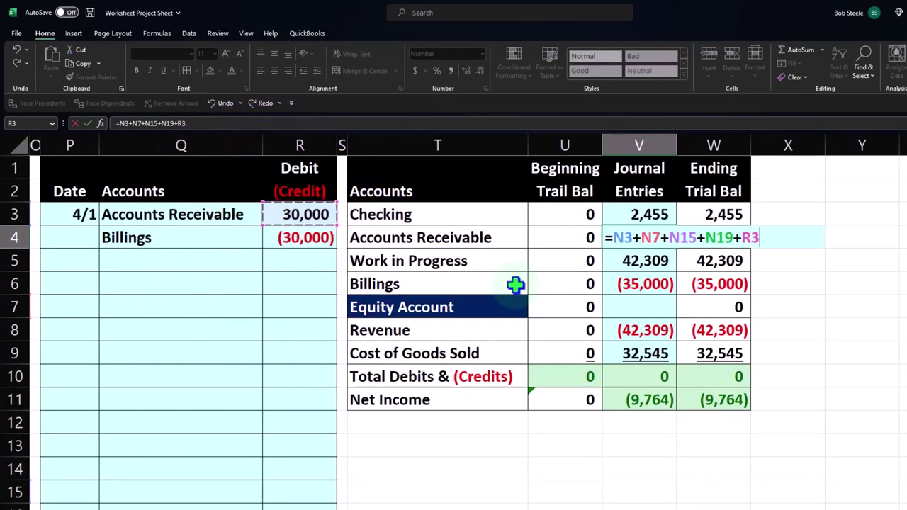
key(Return)
Extend the trial balance's Billings journal entries formula in V6 by adding the 4/1 credit in R4
key(Down)
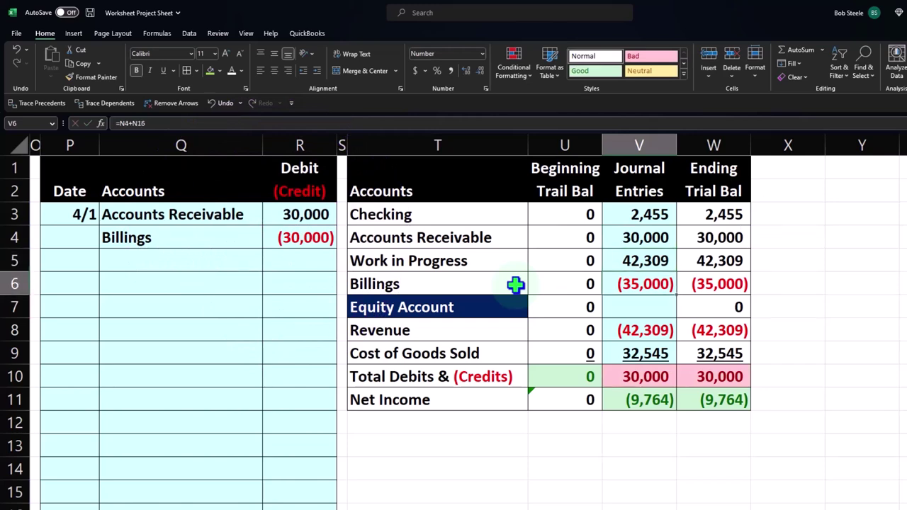
key(F2)
text(+)
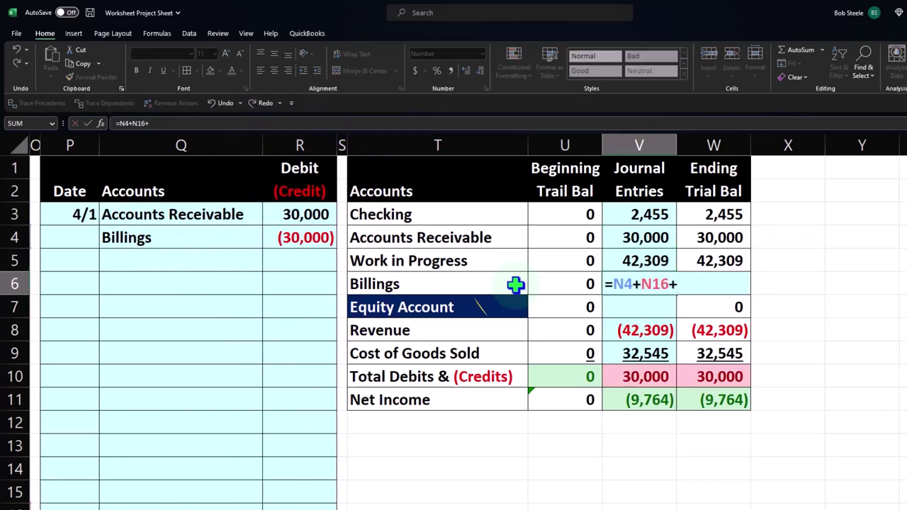
key(Left)
key(Left)
key(Left)
key(Left)
key(Up)
key(Up)
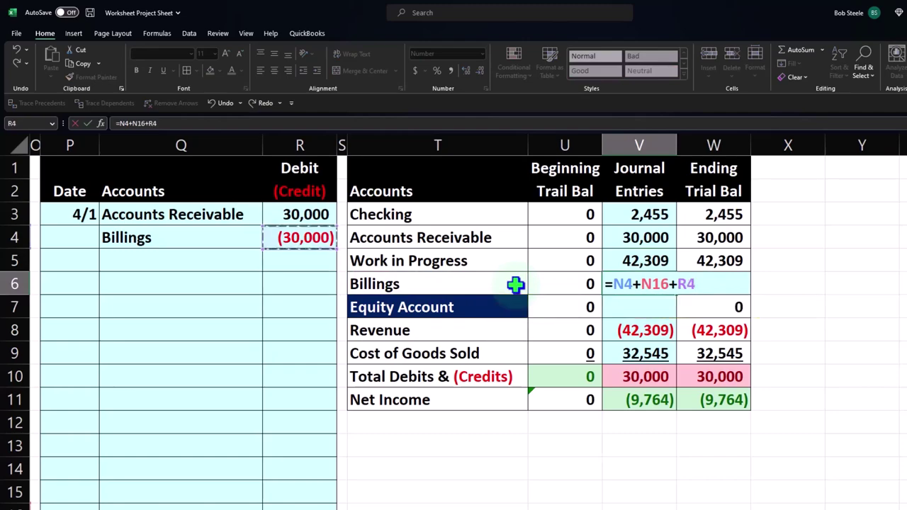
key(Return)
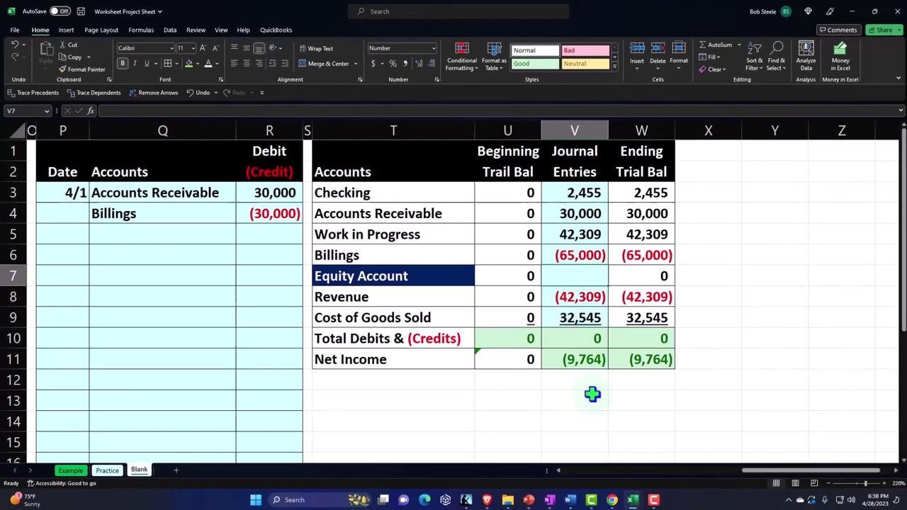
Switch to QuickBooks Online and start a new invoice from Project 2
mouse_move(681, 509)
click(613, 459)
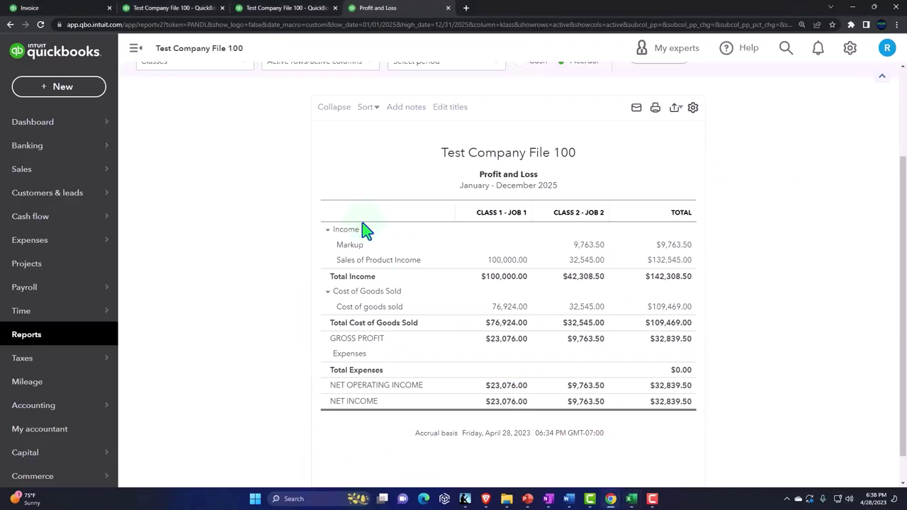
click(71, 14)
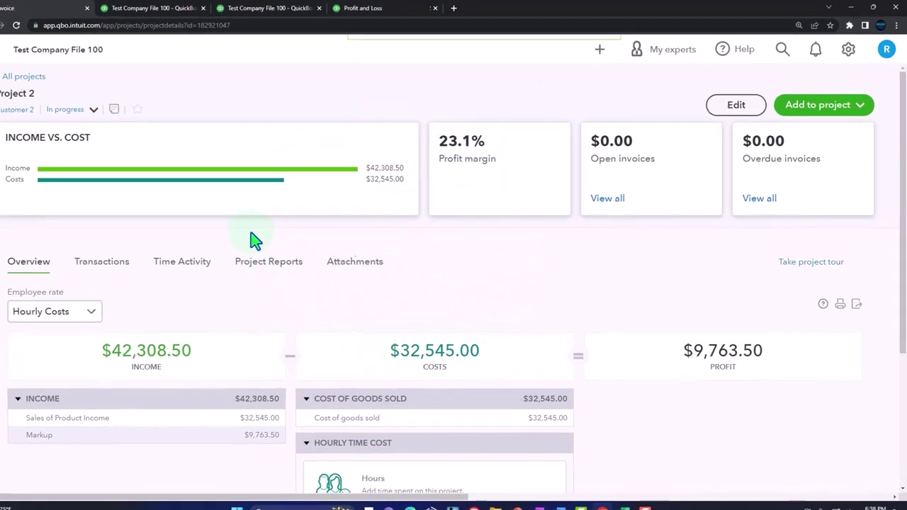
click(853, 108)
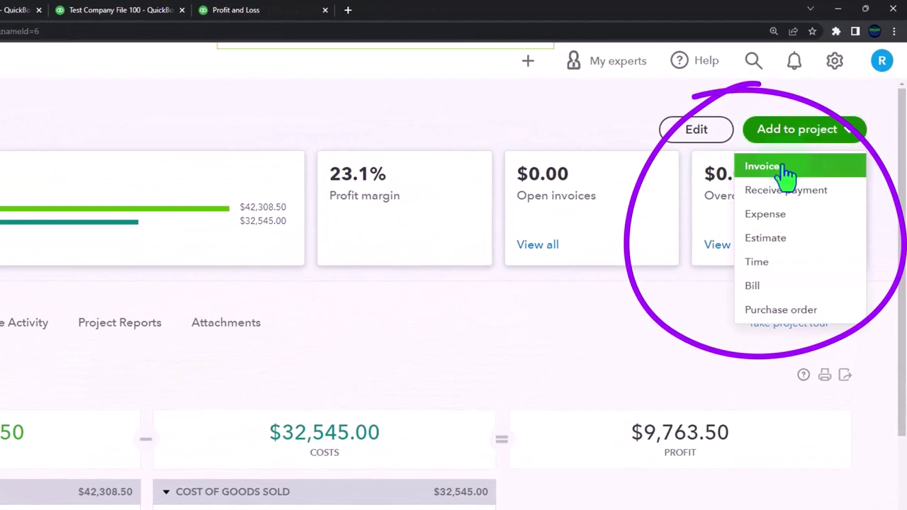
click(786, 170)
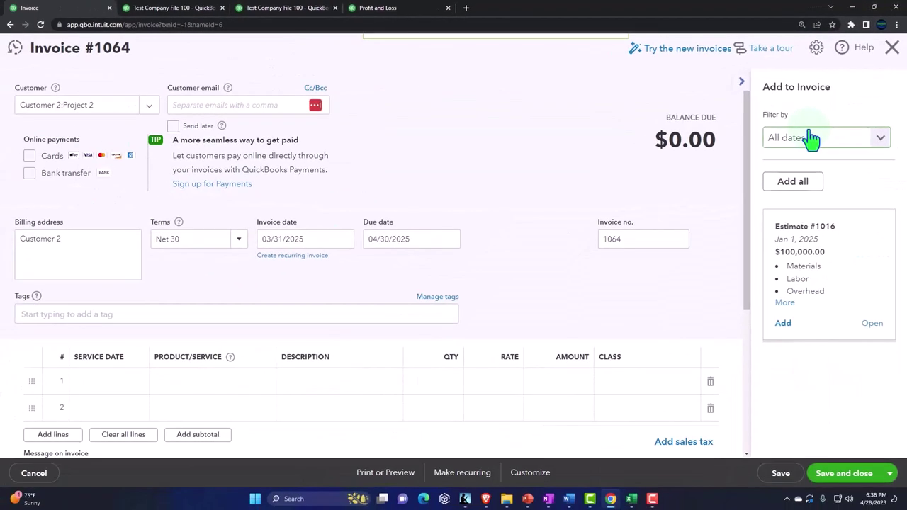
Copy Project 2's 100,000 estimate to the invoice at 30% of each line, for 30,000
click(785, 324)
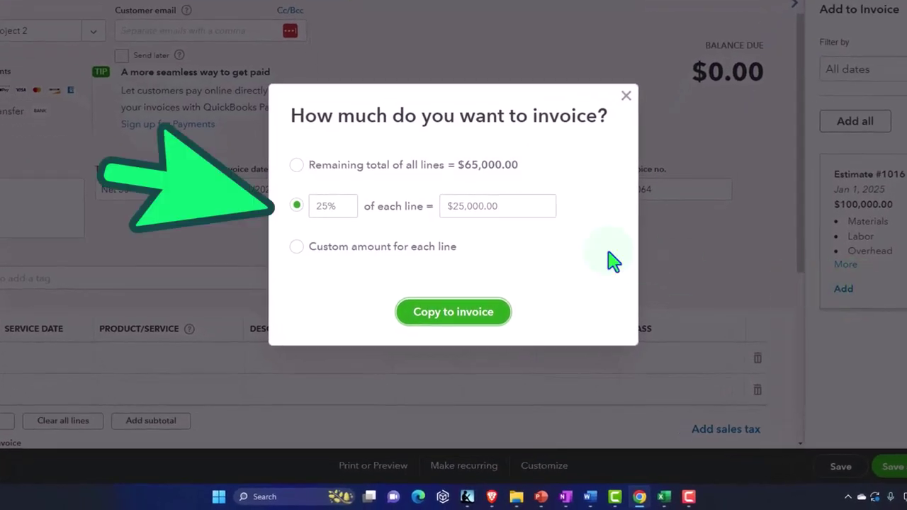
click(321, 206)
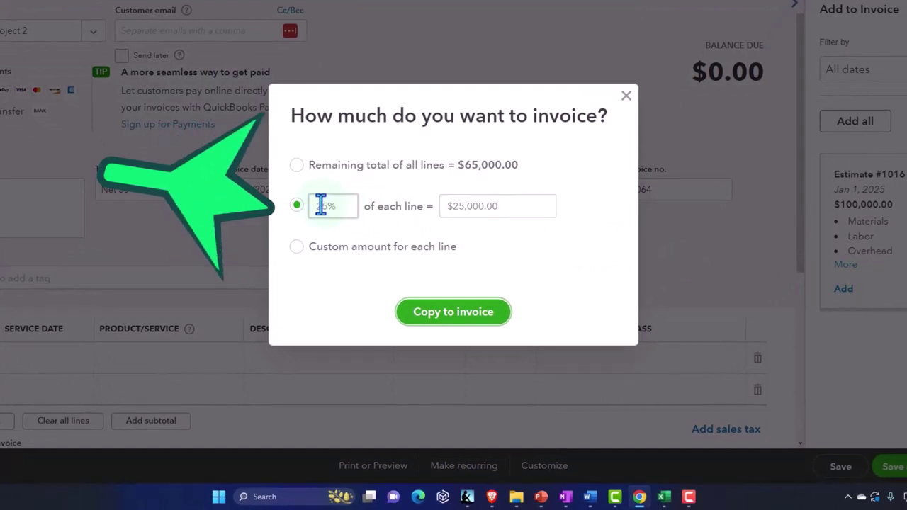
double_click(320, 204)
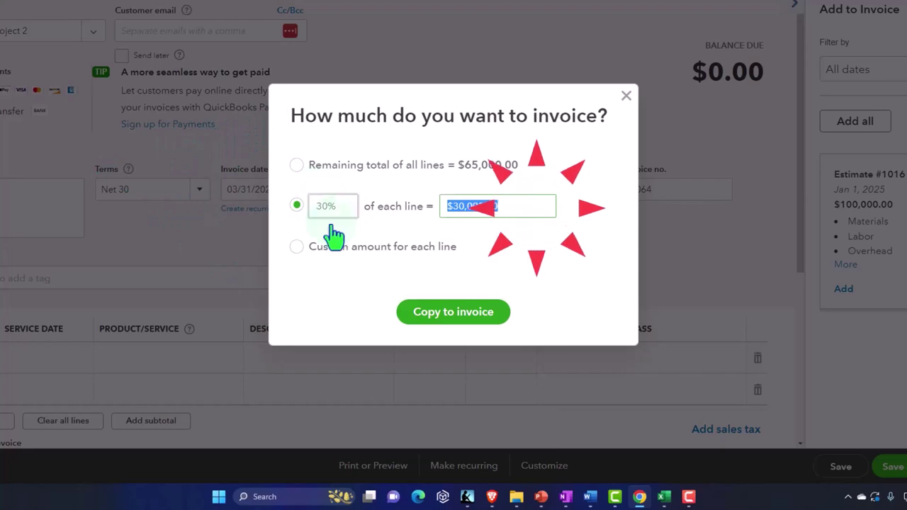
click(435, 318)
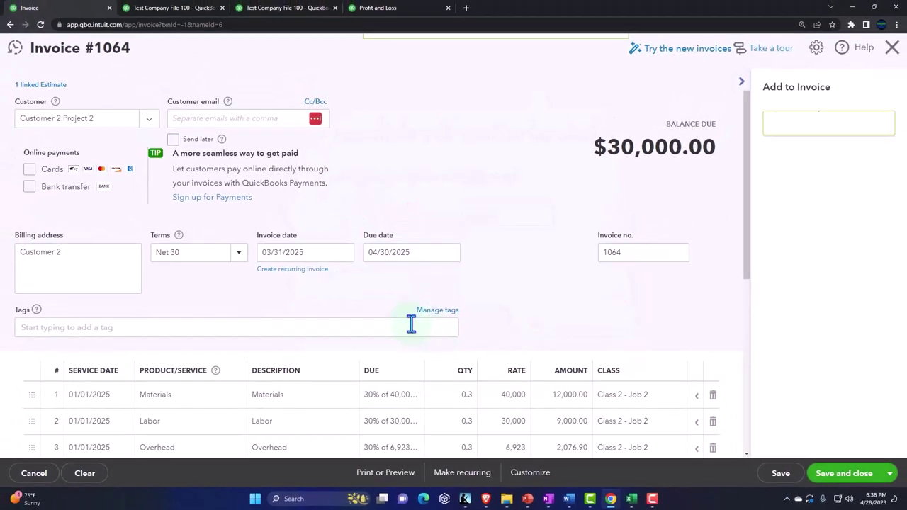
Set the invoice date to 04/01/2025
click(294, 254)
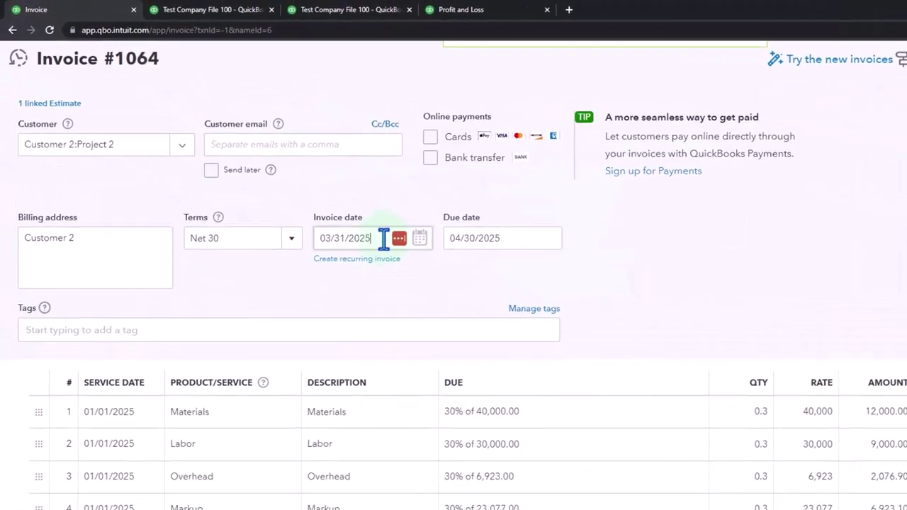
triple_click(383, 239)
key(plus)
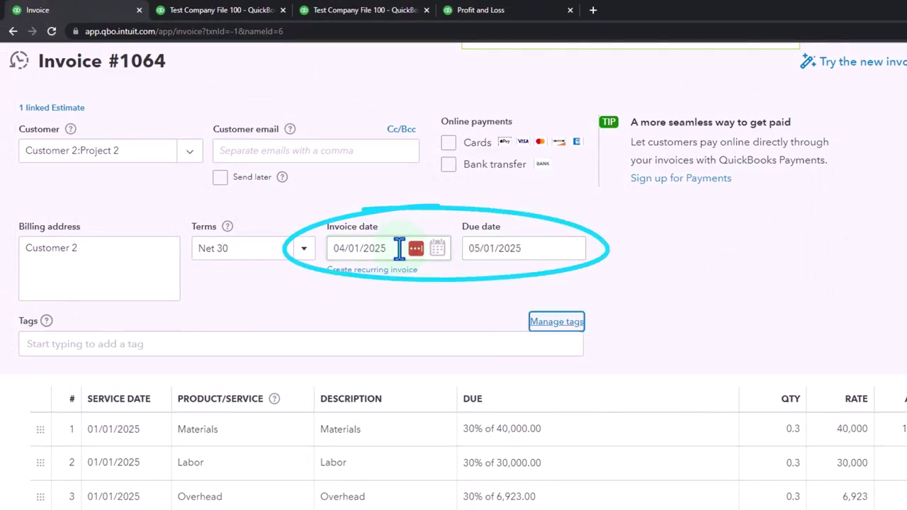
key(Tab)
key(Tab)
Add the Reduce Revenue Account item on line 5 of the invoice, below the Markup line
scroll(496, 324, down, 2)
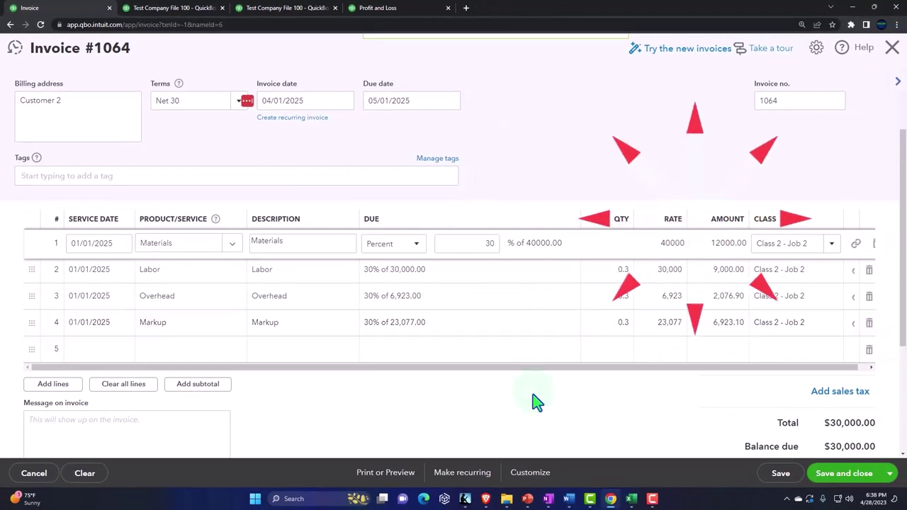
scroll(496, 352, down, 3)
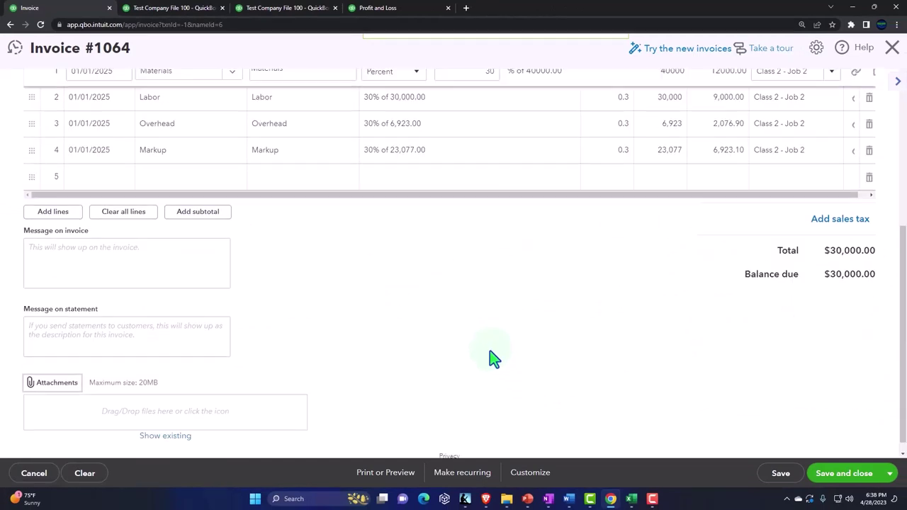
scroll(492, 358, up, 2)
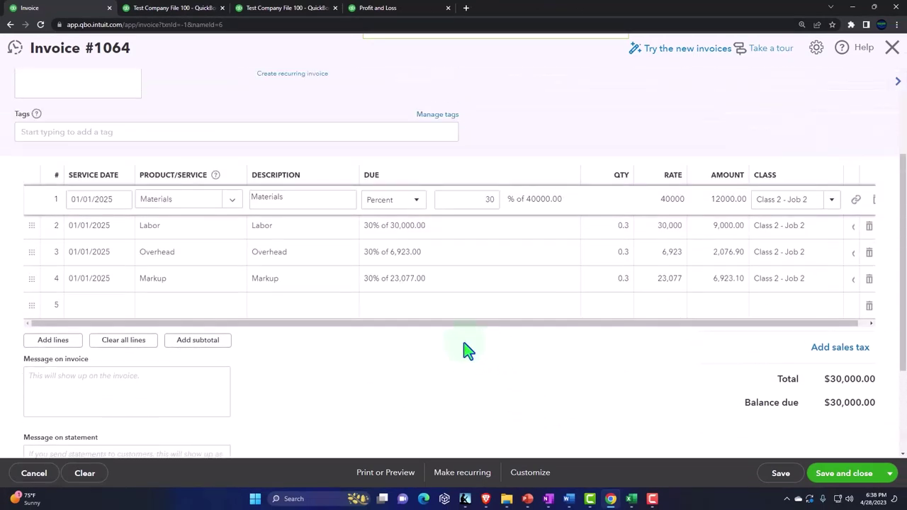
click(397, 308)
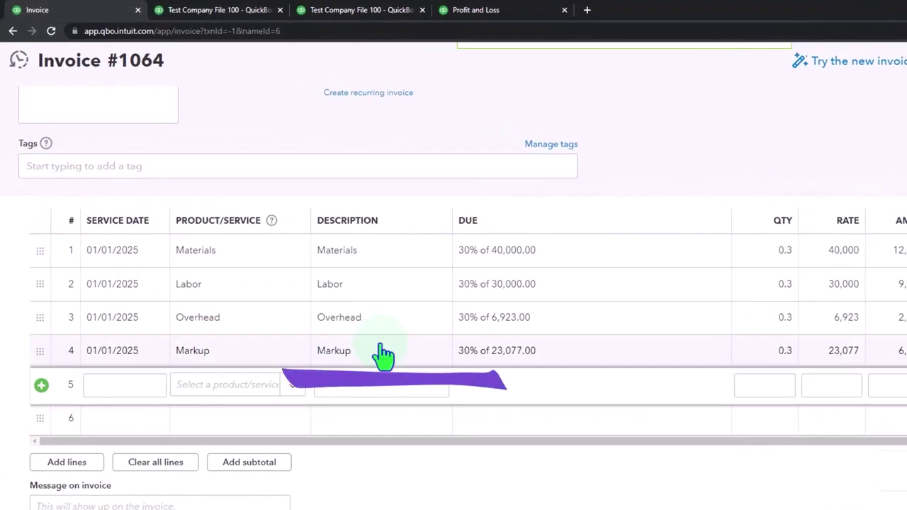
click(203, 399)
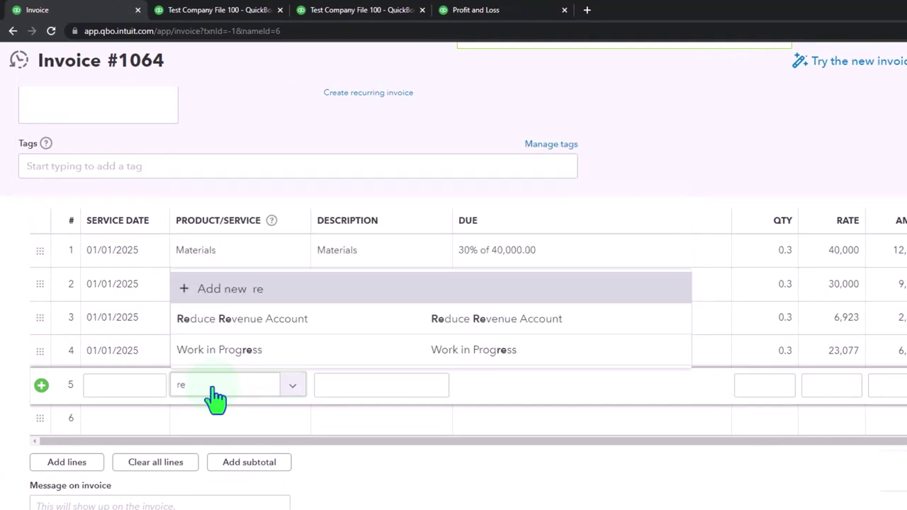
key(Down)
key(Down)
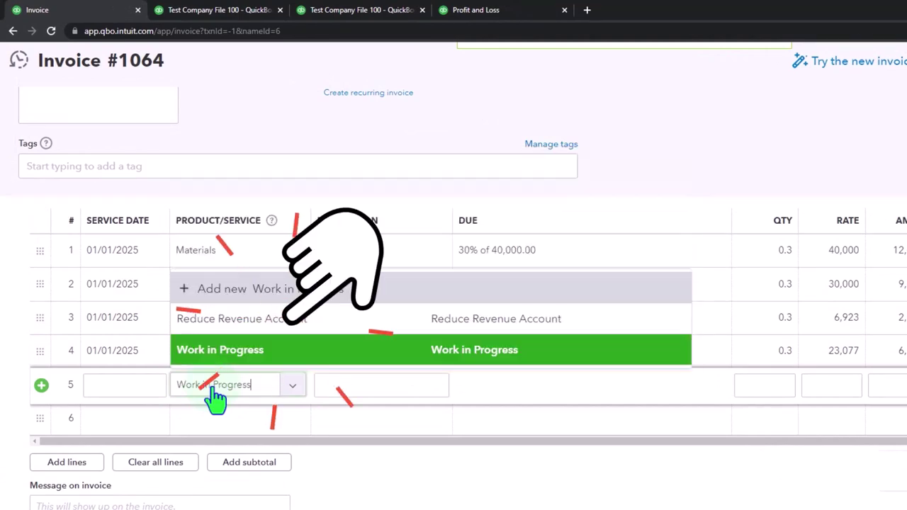
key(Up)
key(Tab)
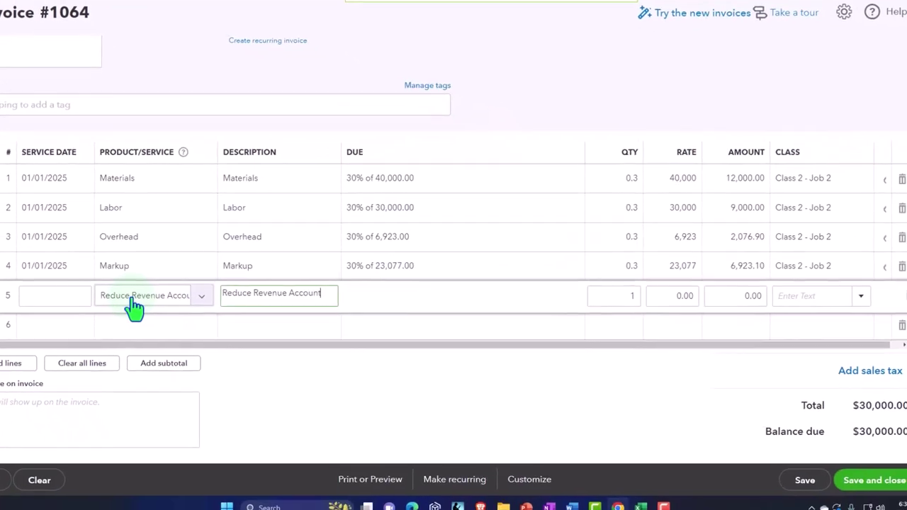
Set the Reduce Revenue Account line's amount to -30,000 and assign it to Class 2 - Job 2
key(Tab)
key(Tab)
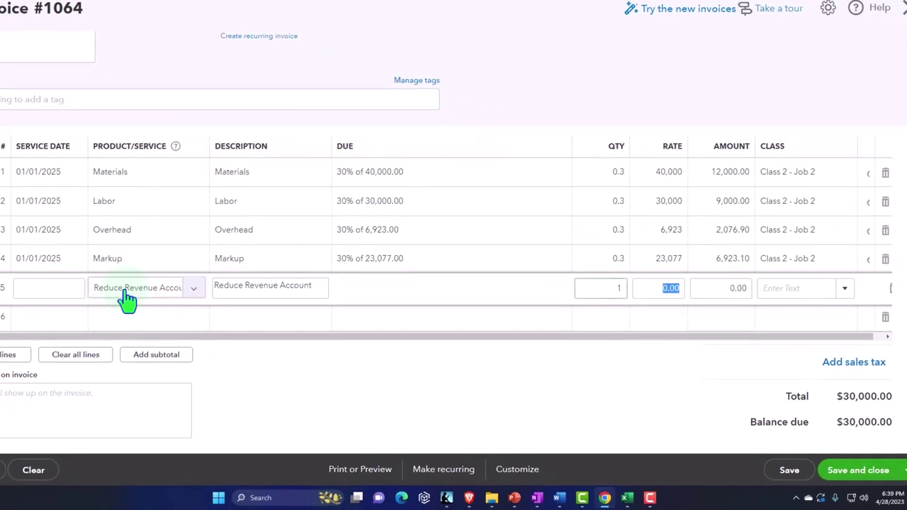
text(-30000)
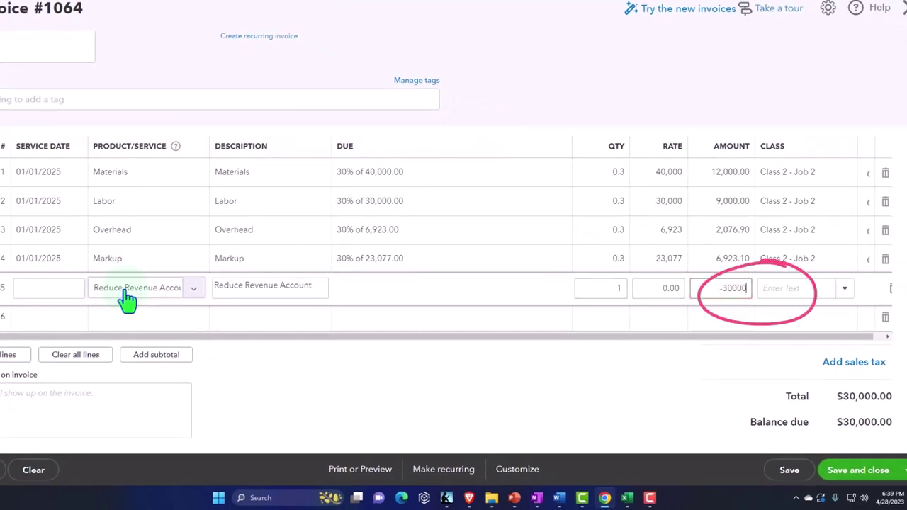
key(Tab)
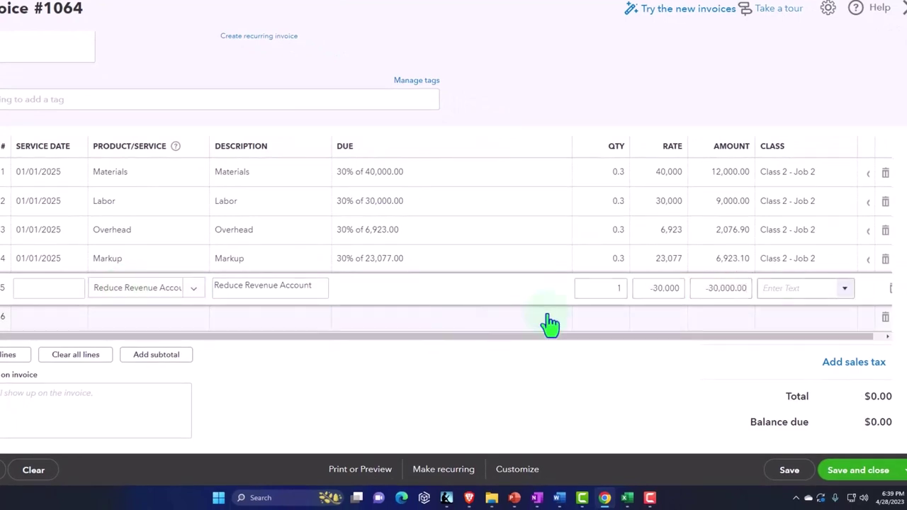
click(849, 296)
click(818, 359)
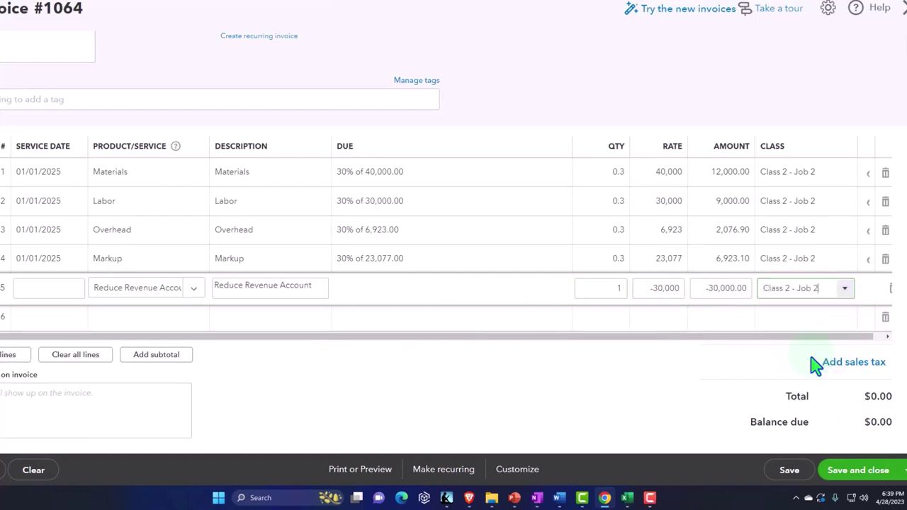
Add a Billings item on line 6 for 30,000 under Class 2 - Job 2, and save and close the invoice
key(Tab)
key(Tab)
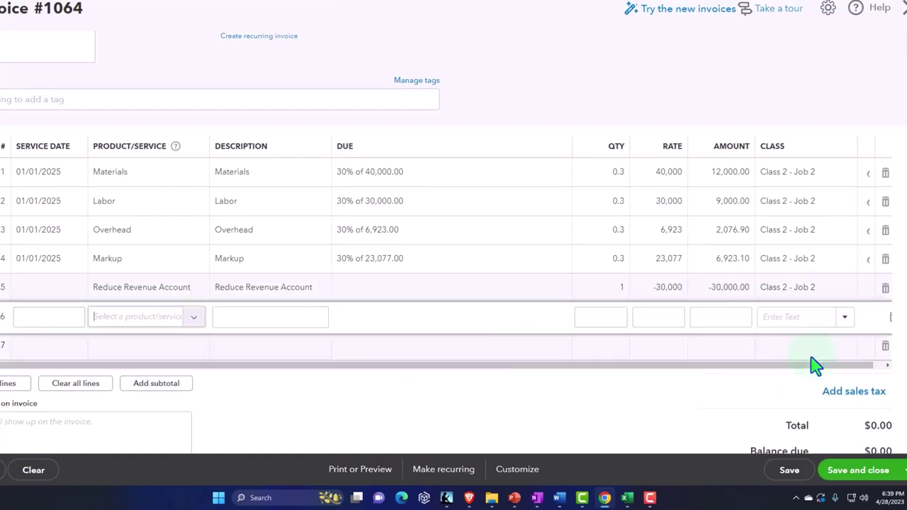
text(billings)
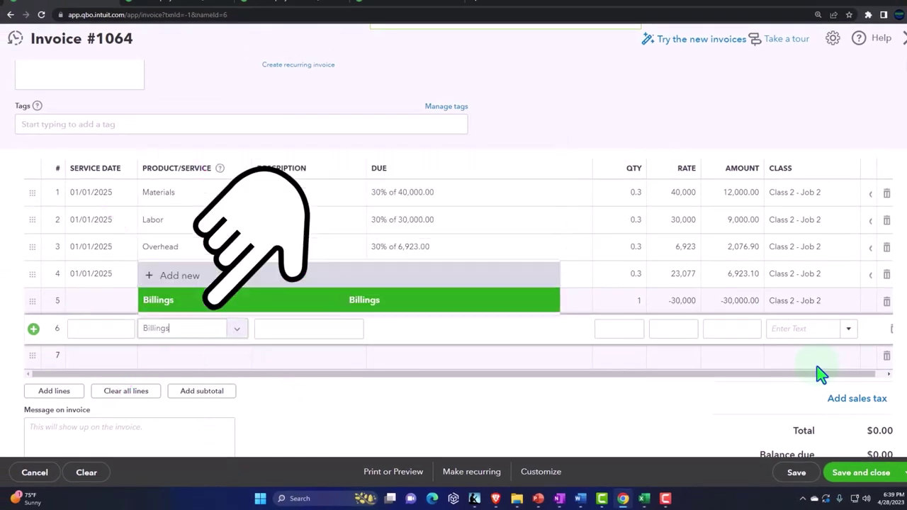
key(Tab)
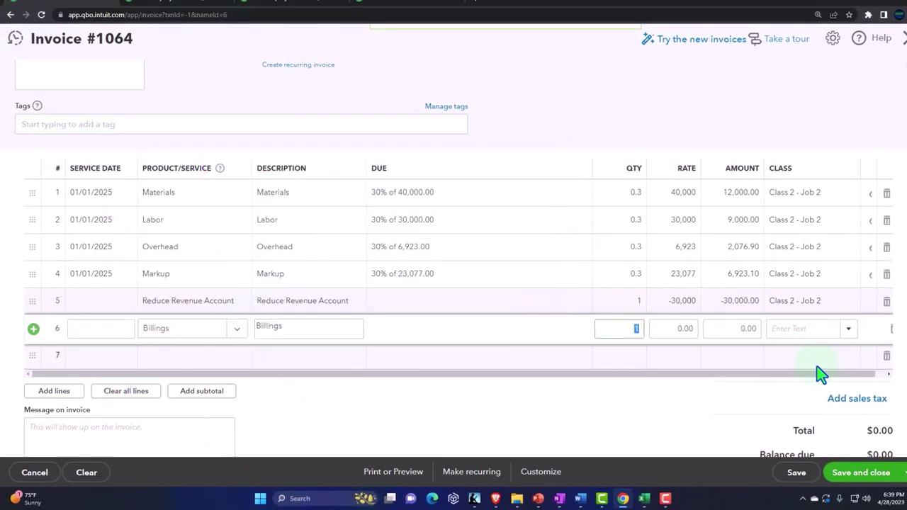
text(30)
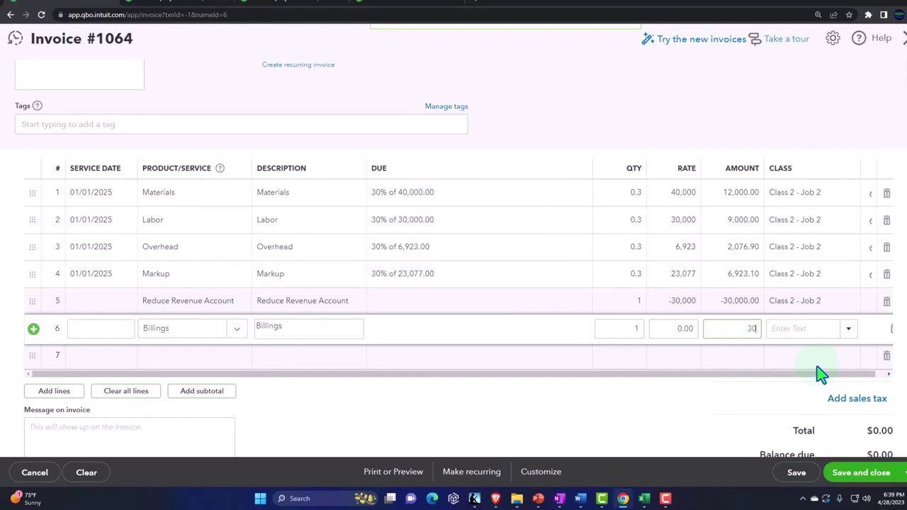
text(000)
click(849, 330)
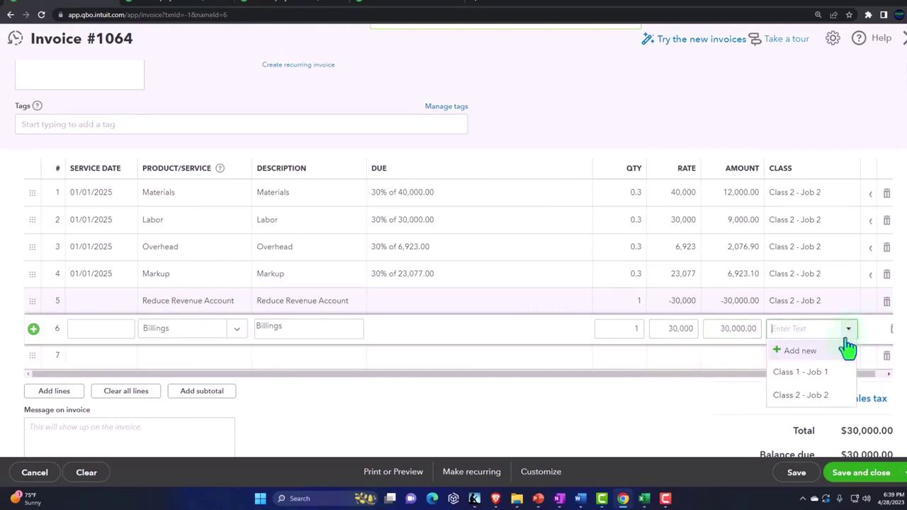
click(807, 397)
click(622, 422)
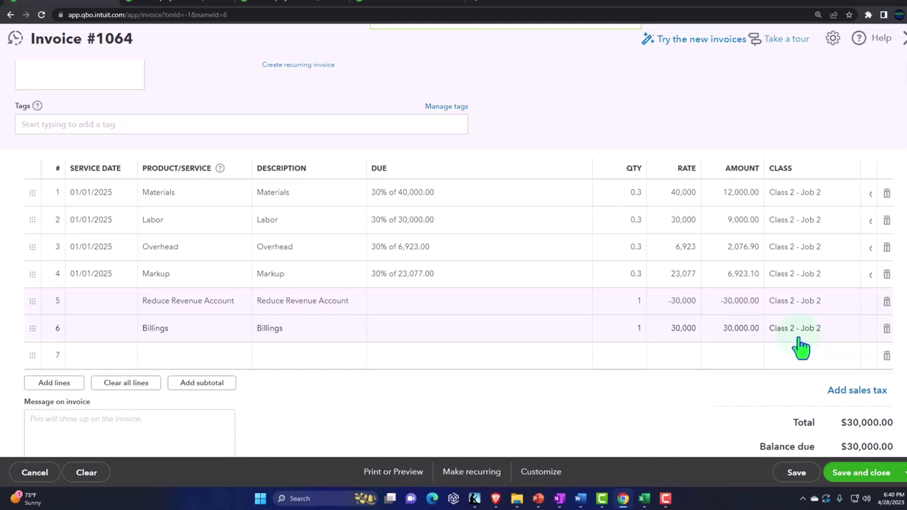
click(855, 472)
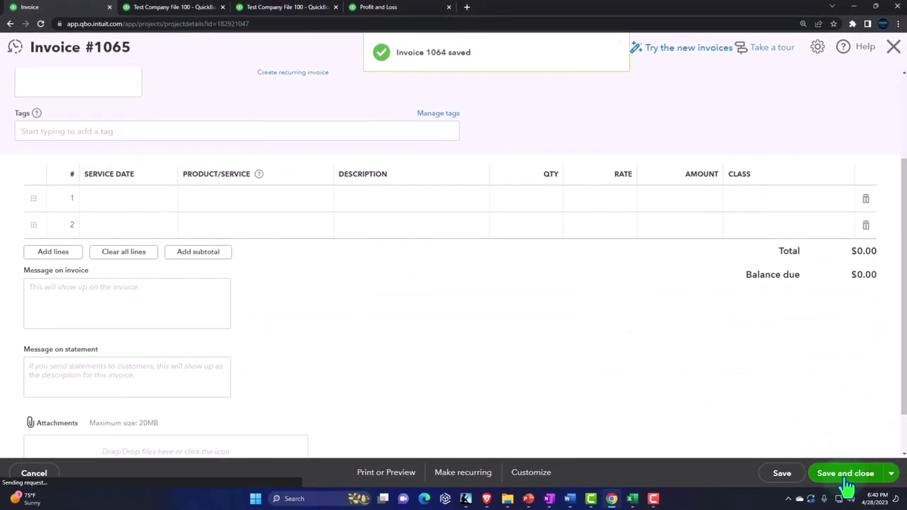
Rerun the balance sheet by class and examine the Accounts Receivable, Work In Progress and Billings balances
click(178, 7)
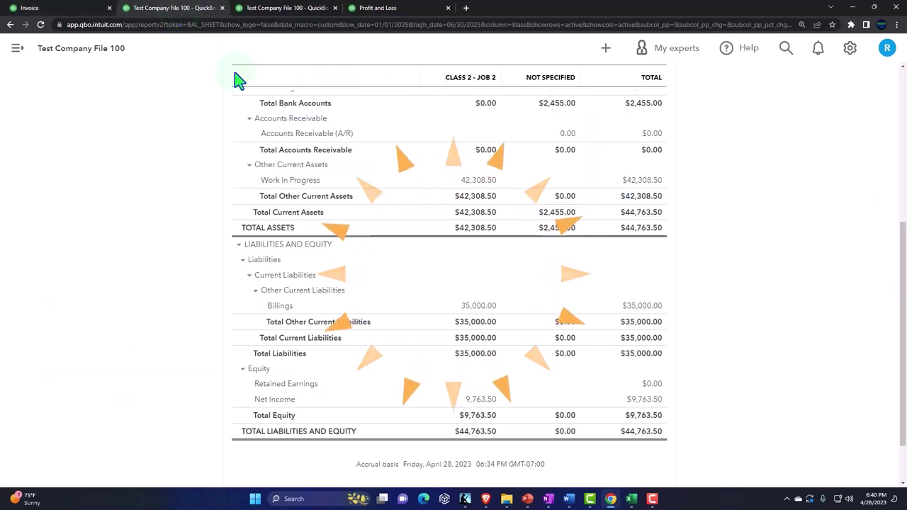
click(542, 182)
scroll(538, 177, down, 2)
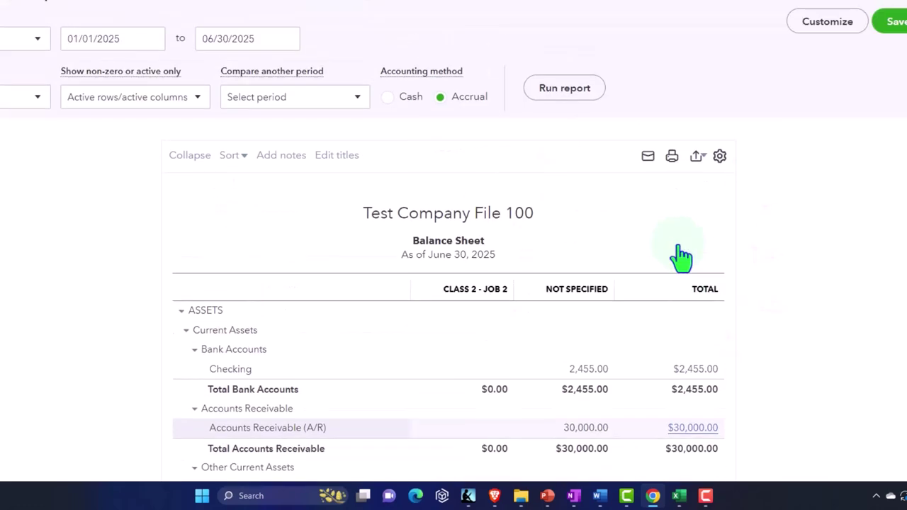
scroll(680, 252, down, 3)
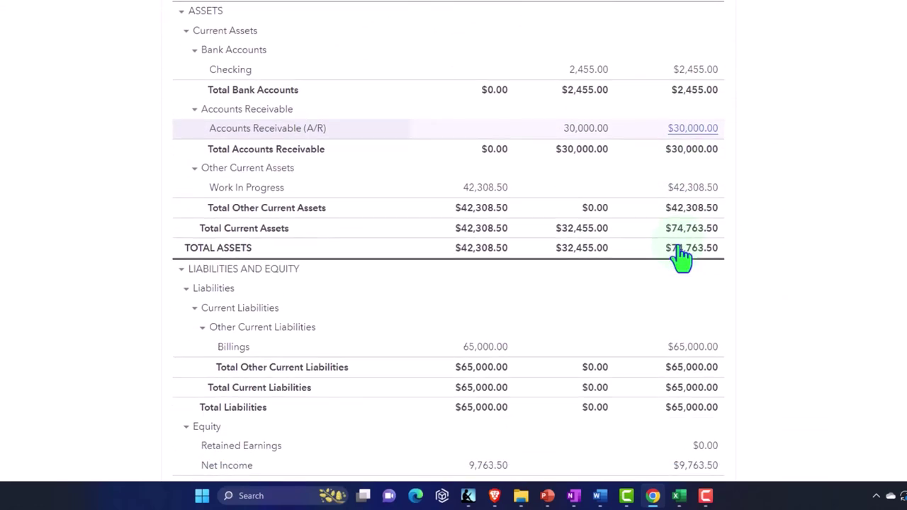
Open the Billings transaction detail for Class 2 - Job 2, group it by Customer, and return to the balance sheet
scroll(676, 268, down, 2)
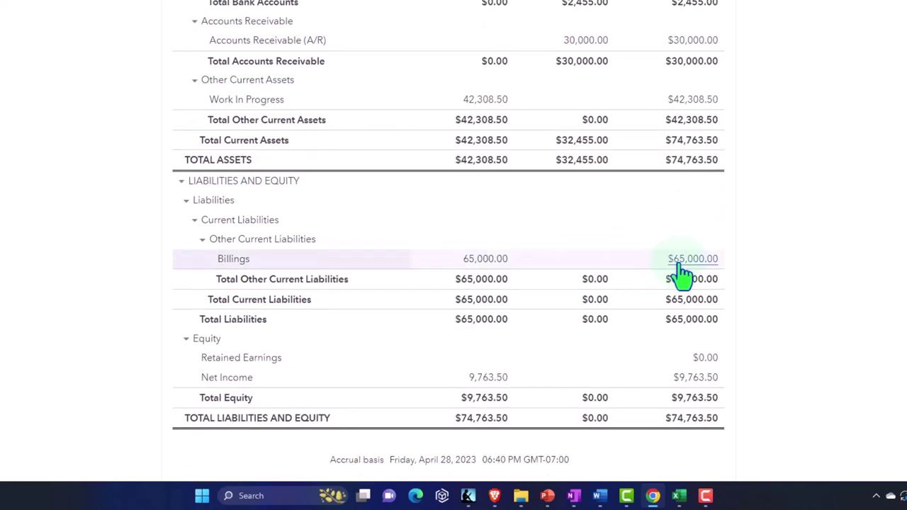
click(487, 261)
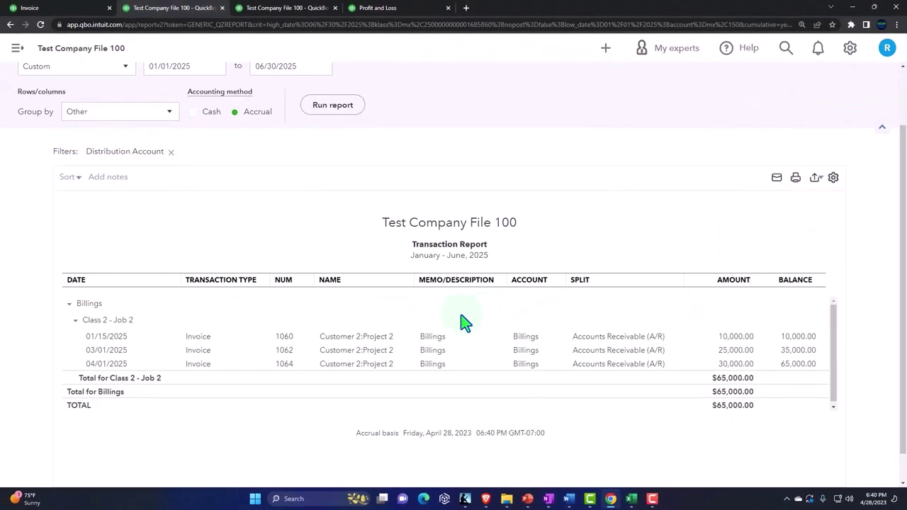
click(173, 120)
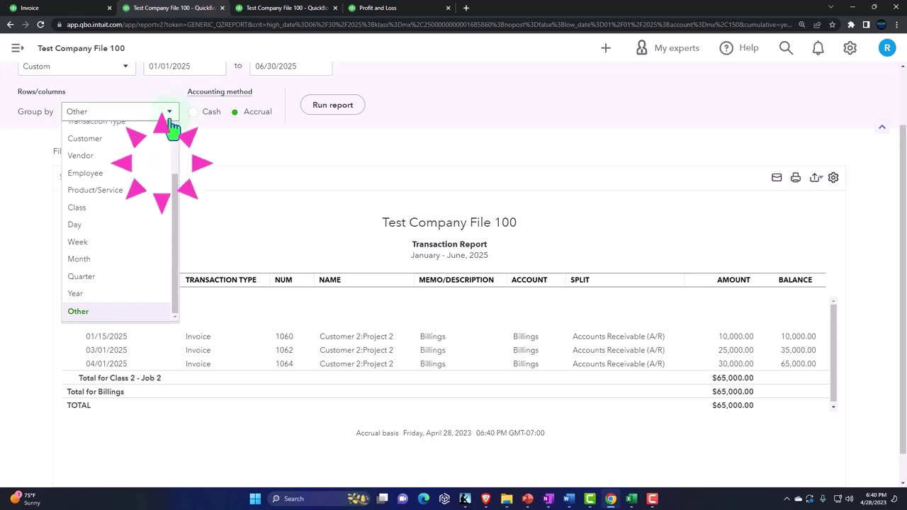
click(114, 138)
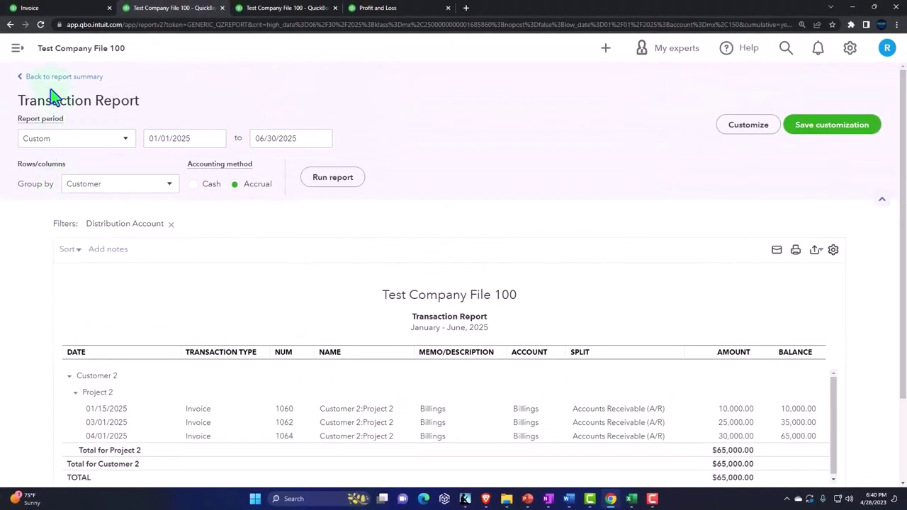
click(53, 75)
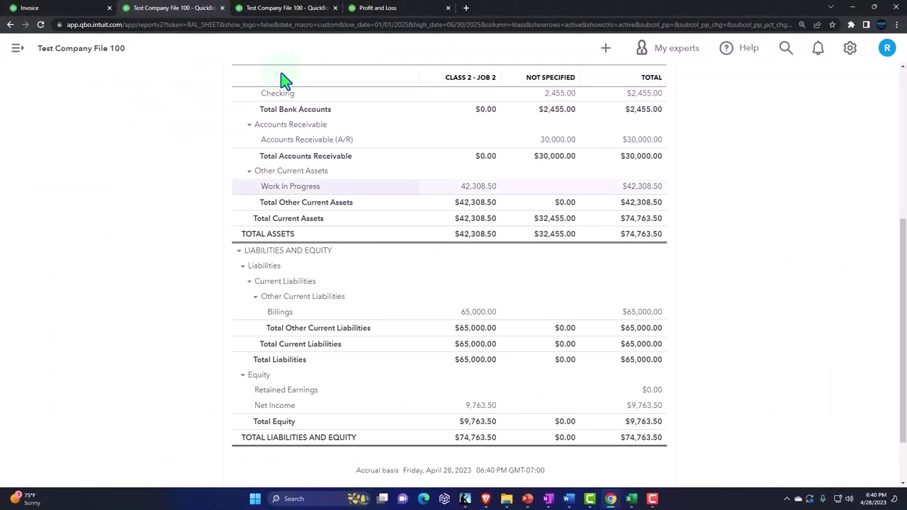
Rerun the monthly Profit and Loss report and examine the April 2025 income and net income
click(282, 8)
scroll(292, 209, up, 3)
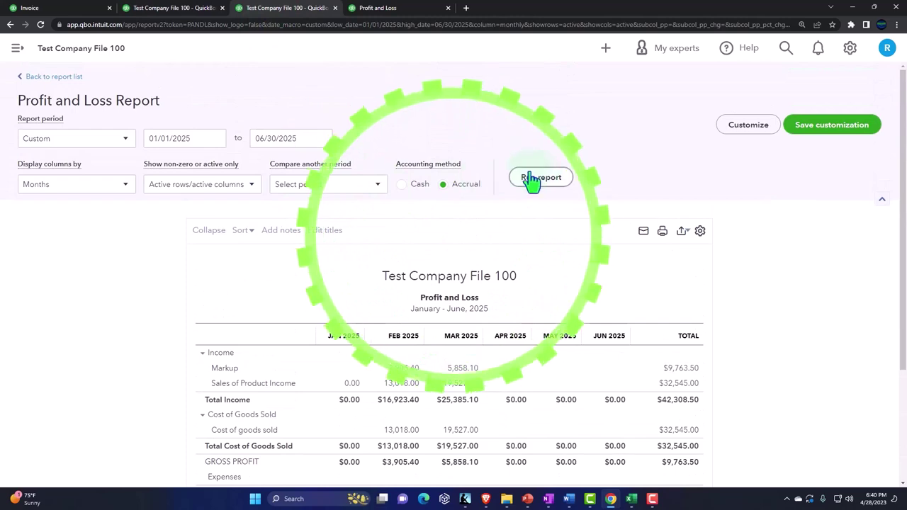
click(542, 178)
scroll(543, 180, down, 2)
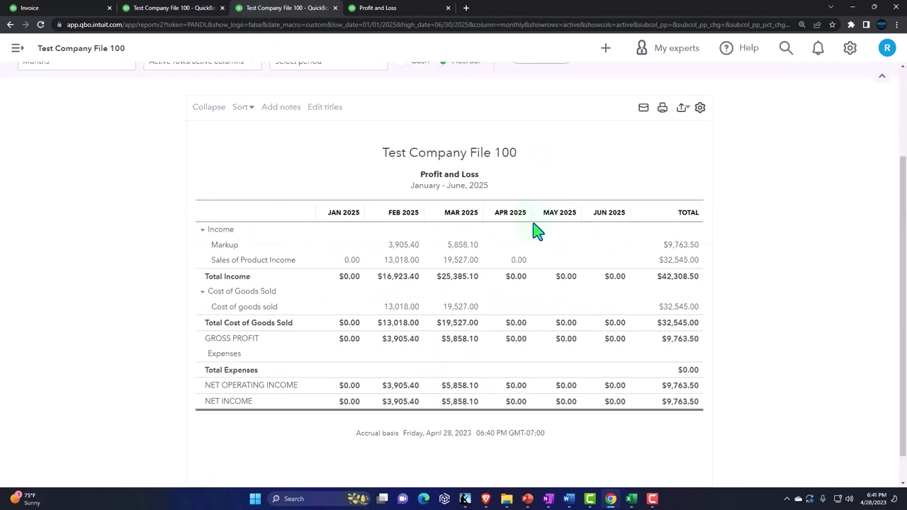
click(467, 192)
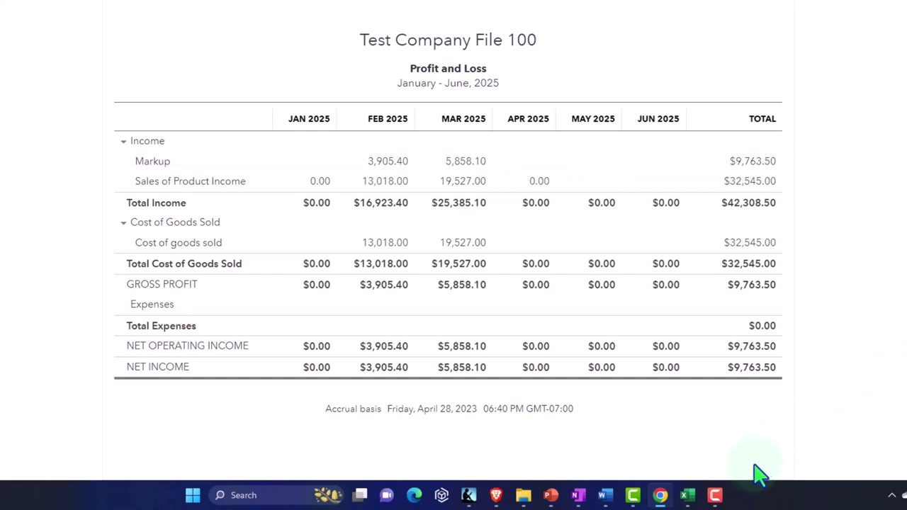
Switch to the Excel worksheet and date a new journal entry 4/15 in cell P6
key(super+d)
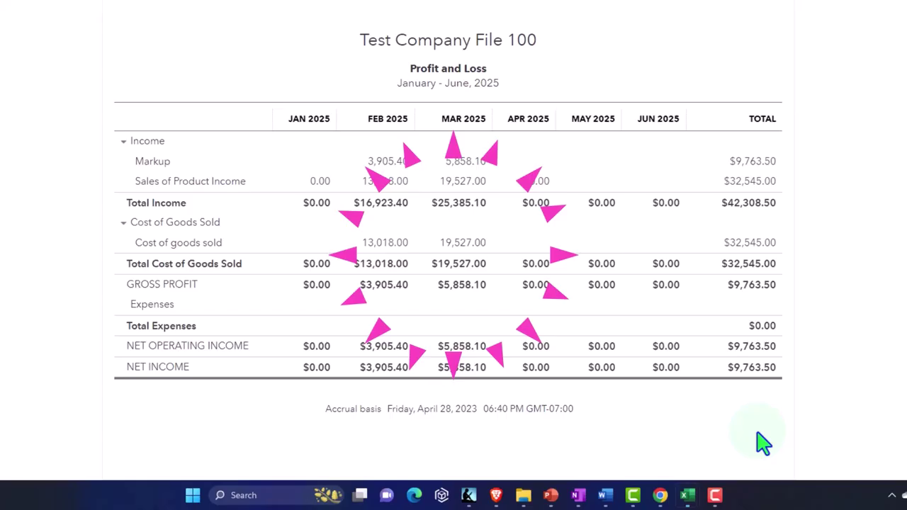
click(641, 446)
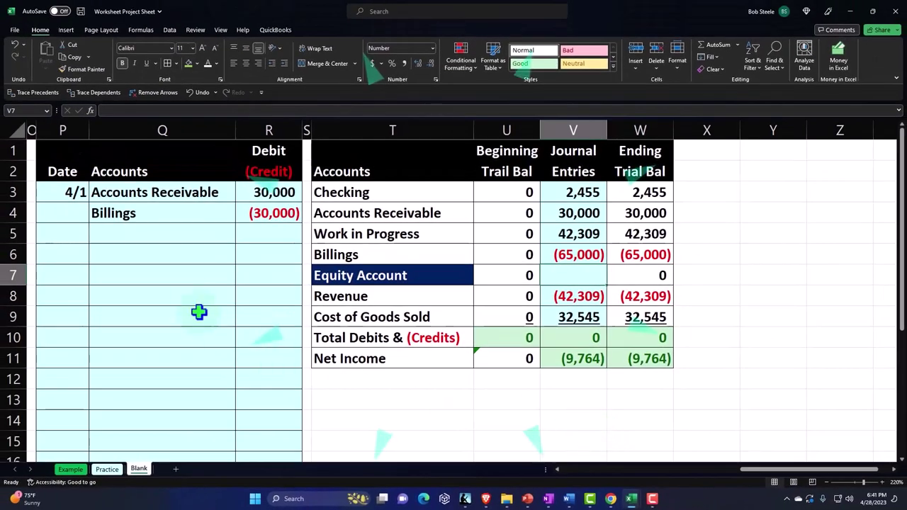
click(72, 229)
click(83, 256)
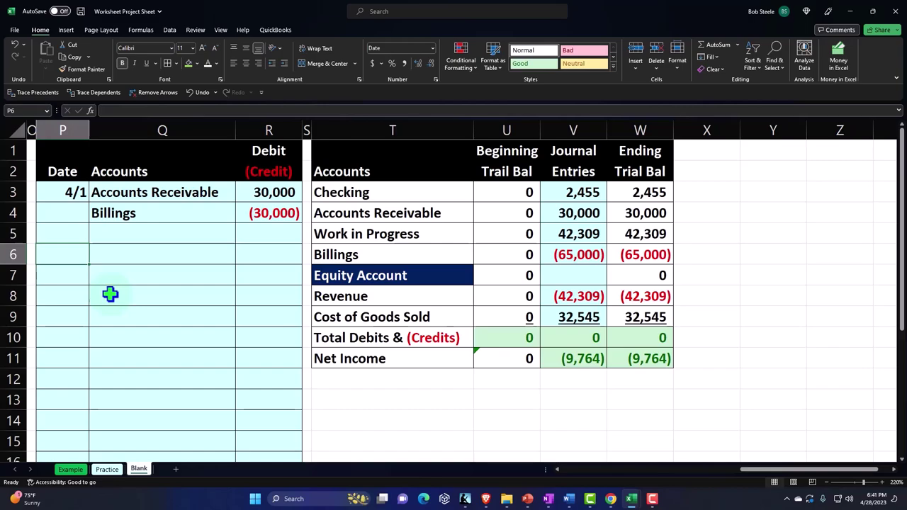
text(4/15)
key(Return)
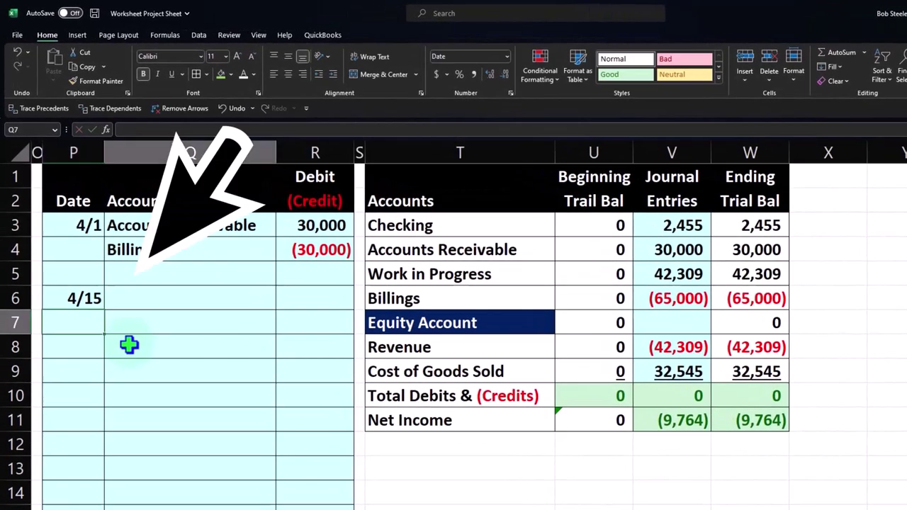
Enter Checking as the 4/15 entry's debit account in Q6 by linking to T3
key(Up)
text(+)
key(Right)
key(Right)
key(Right)
key(Up)
key(Up)
key(Up)
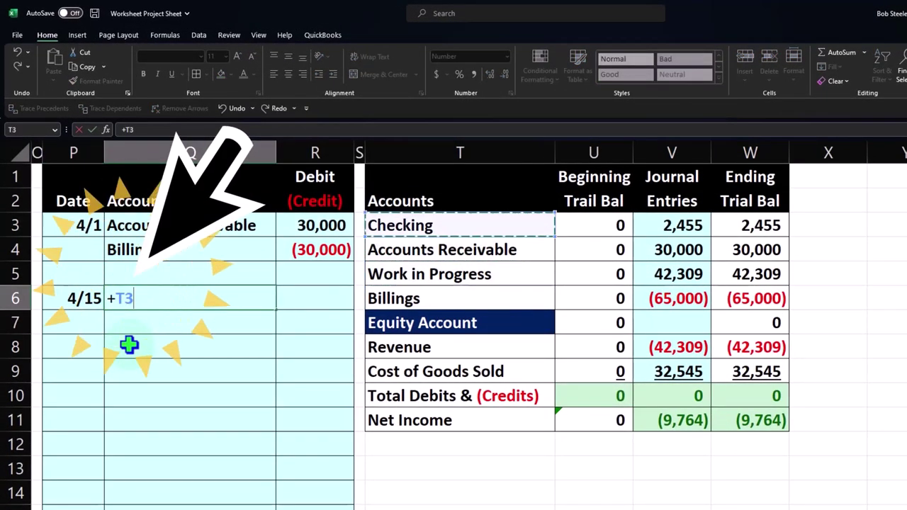
key(Return)
Enter Accounts Receivable as the 4/15 entry's credit account in Q7 by linking to T4
text(+)
key(Right)
key(Right)
key(Right)
key(Up)
key(Up)
key(Up)
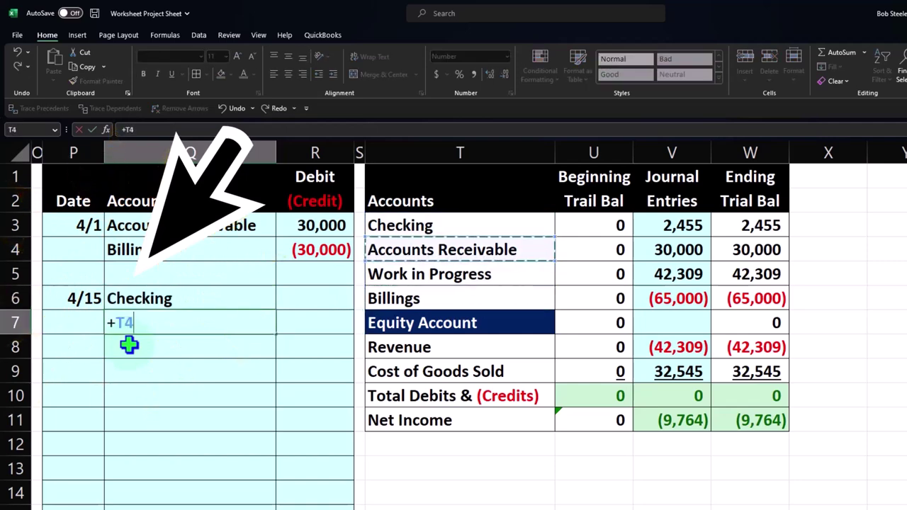
key(Return)
Debit Checking for 30,000 in R6 by linking to the Accounts Receivable billing amount in R3
key(Right)
key(Up)
key(Up)
text(+)
key(Up)
key(Up)
key(Up)
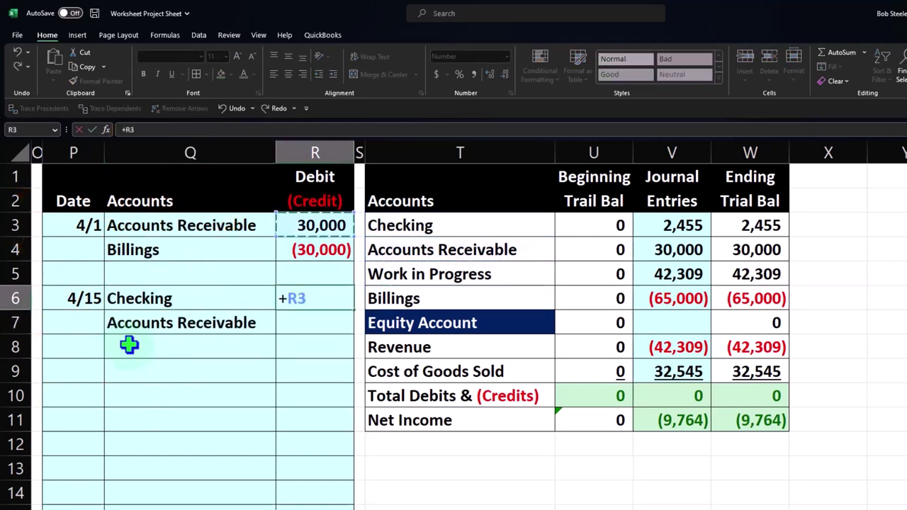
key(Return)
Credit Accounts Receivable for (30,000) in R7 as the negative of R6
text(+)
key(BackSpace)
text(-)
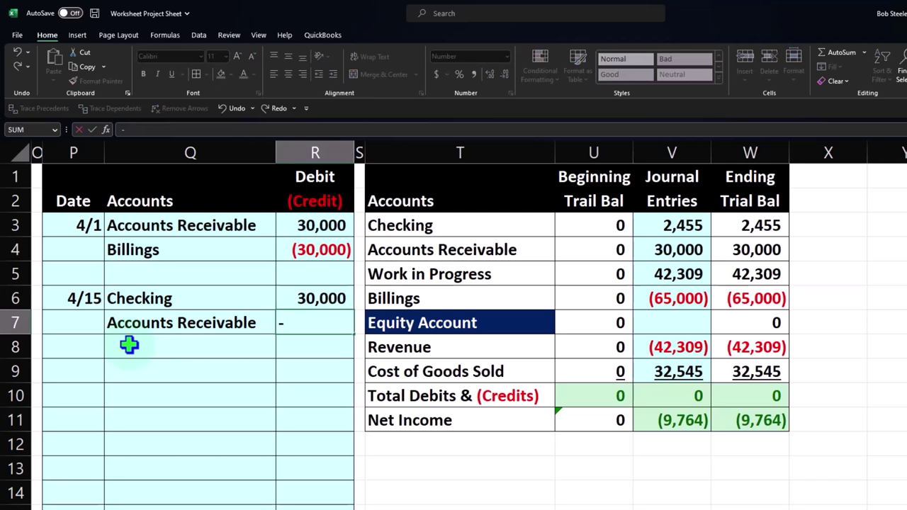
key(Up)
key(Return)
Post the Checking debit to the trial balance by adding R6 to the Journal Entries formula in V3
key(Right)
key(Right)
key(Right)
key(Right)
key(Up)
key(Up)
key(Up)
key(Up)
key(Up)
key(F2)
text(+)
key(Left)
key(Left)
key(Left)
key(Left)
key(Down)
key(Down)
key(Down)
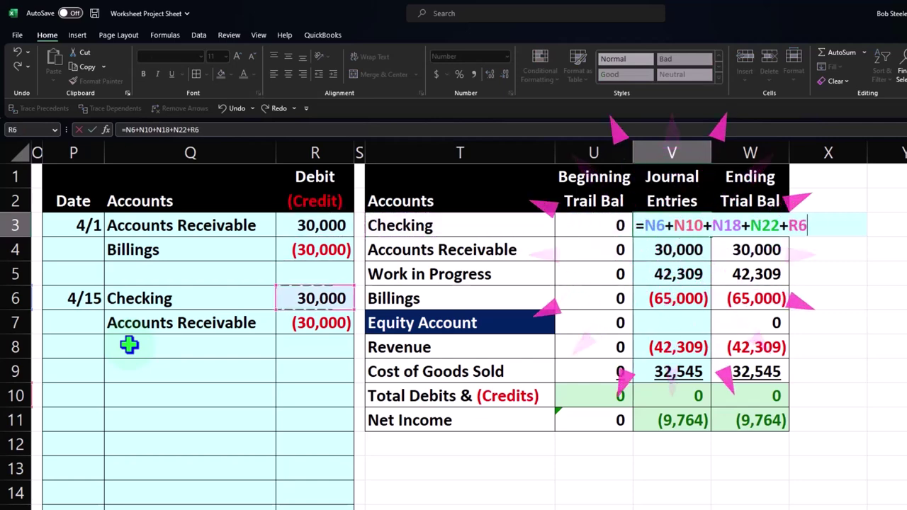
key(Return)
key(Down)
key(Down)
key(Left)
key(Left)
key(Left)
key(Left)
key(Down)
key(Right)
key(Right)
key(Right)
key(Right)
key(Up)
key(Up)
key(Up)
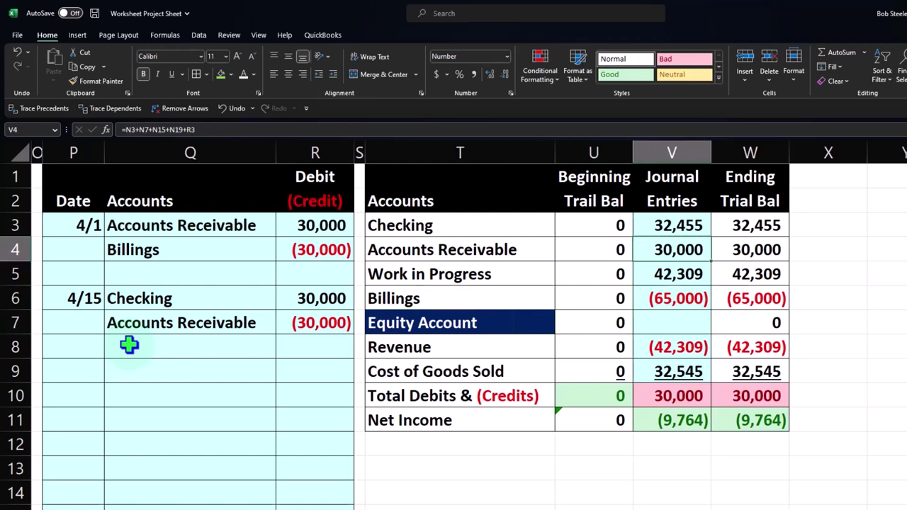
Post the Accounts Receivable credit by adding R7 to the formula in V4, and check its ending trial balance
key(F2)
text(+)
key(Down)
key(Down)
key(Left)
key(Left)
key(Left)
key(Left)
key(Down)
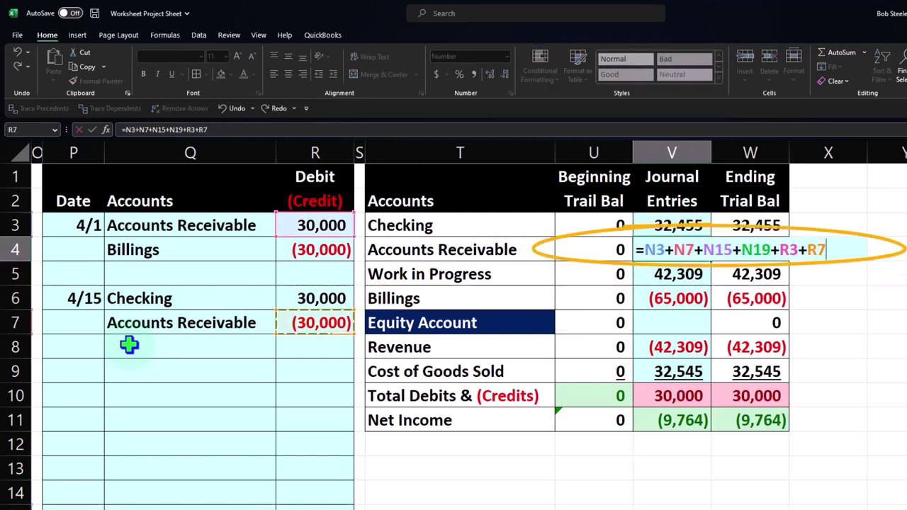
key(Return)
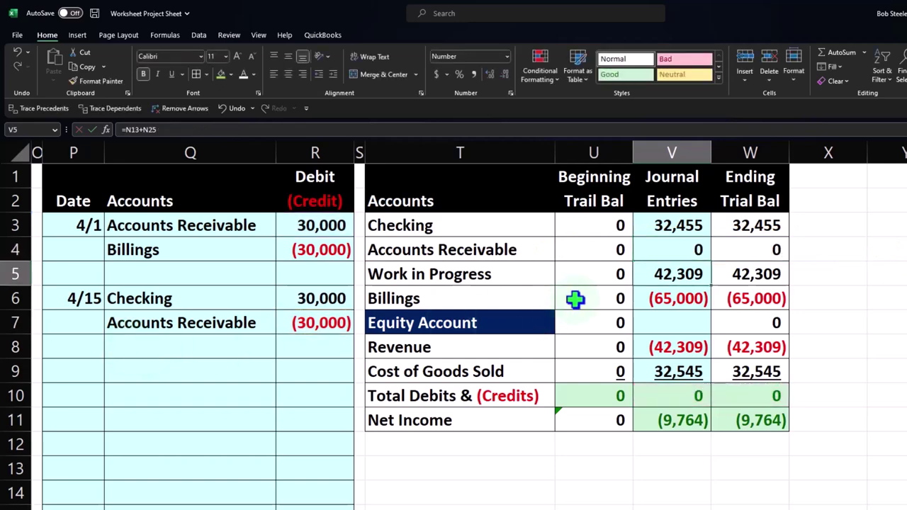
click(743, 246)
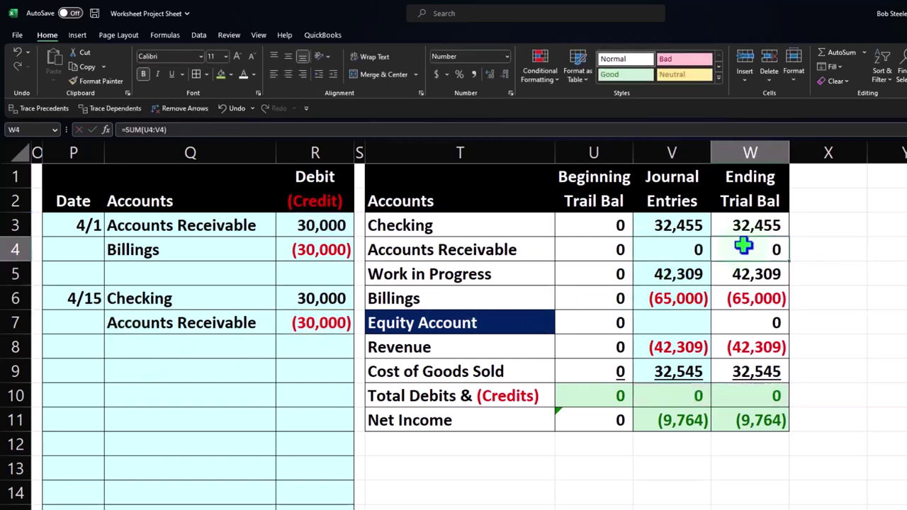
Switch to QuickBooks Online in the browser and start a Receive Payment transaction for Project 2
mouse_move(610, 502)
click(589, 470)
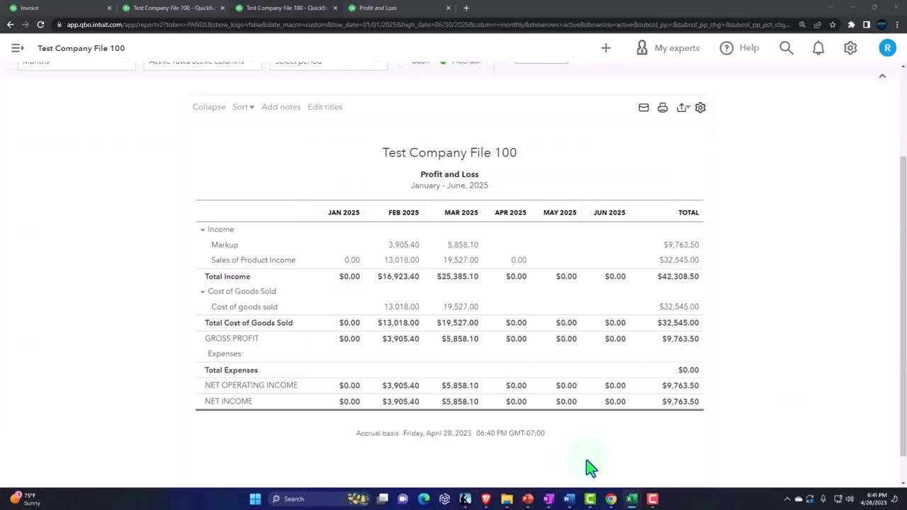
click(74, 10)
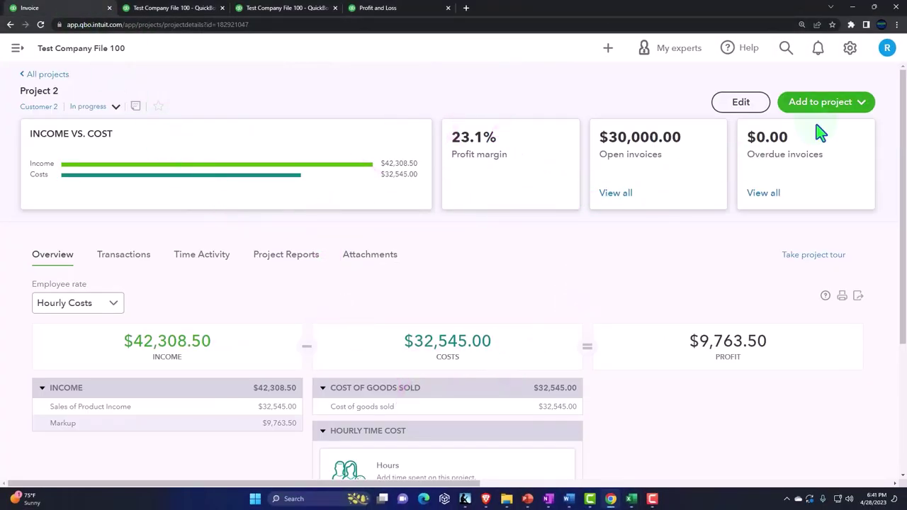
click(850, 103)
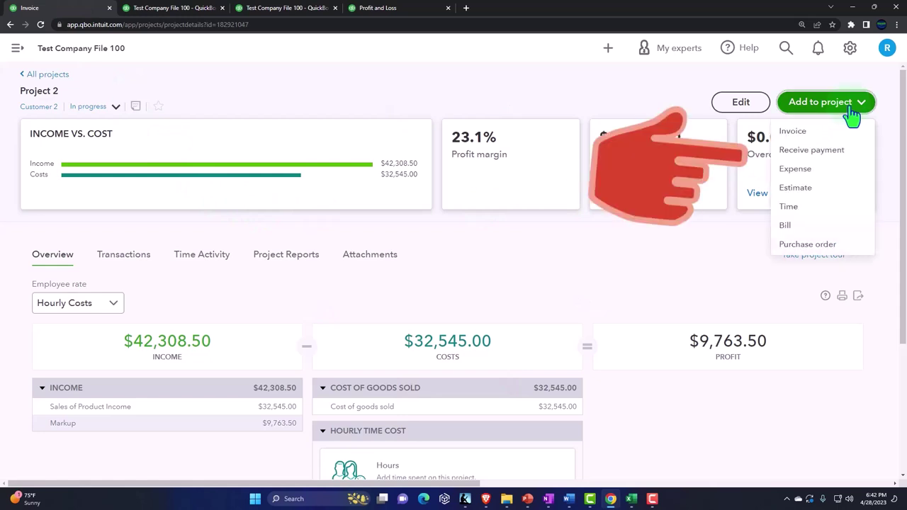
click(815, 149)
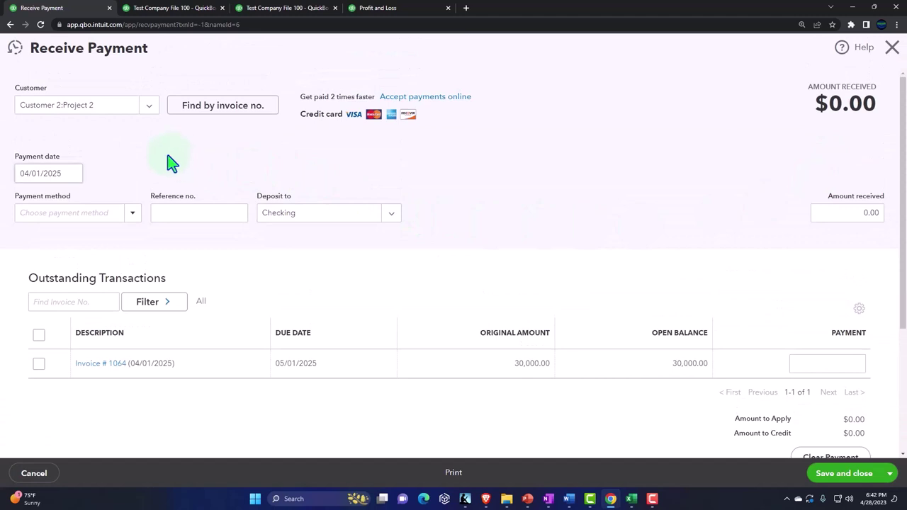
Date the payment 04/15/2025, apply it to the outstanding 30,000 invoice with deposit to Checking, and save and close it
click(52, 174)
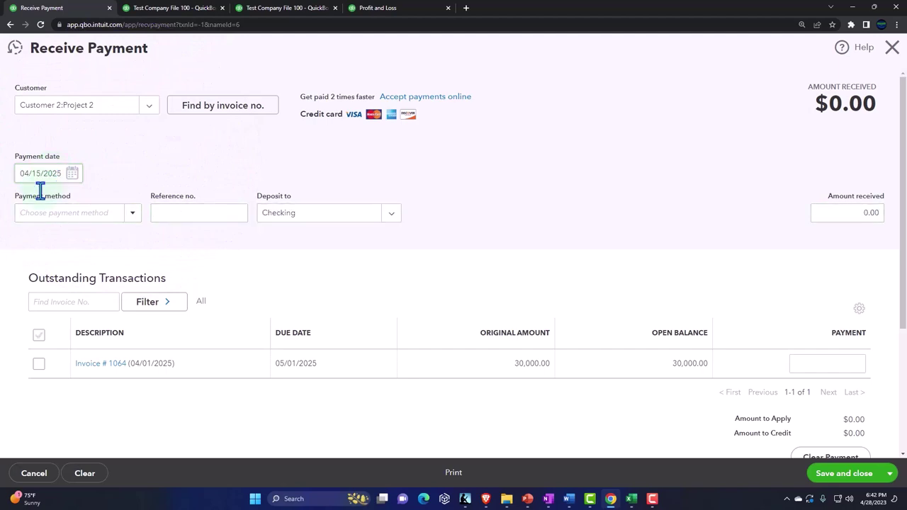
click(39, 363)
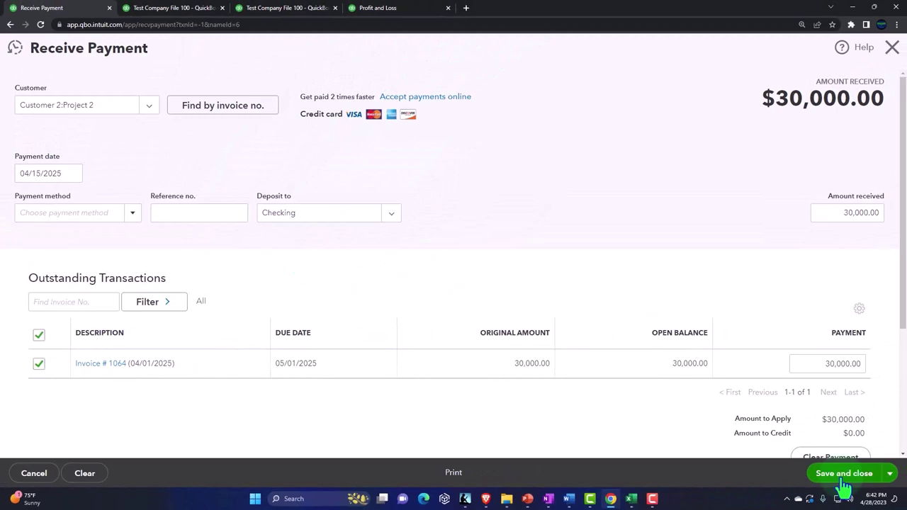
click(844, 473)
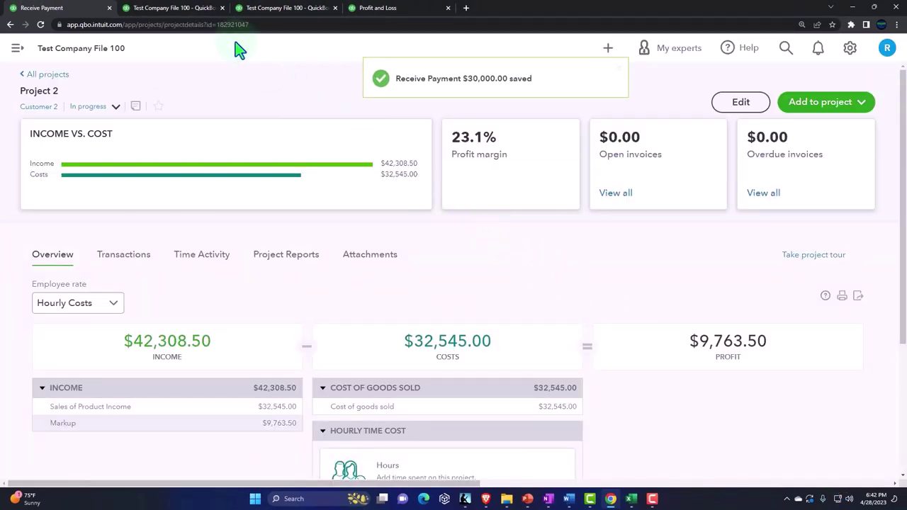
Refresh the balance sheet by class and examine the Checking, Accounts Receivable and Billings balances
click(184, 15)
scroll(374, 229, up, 5)
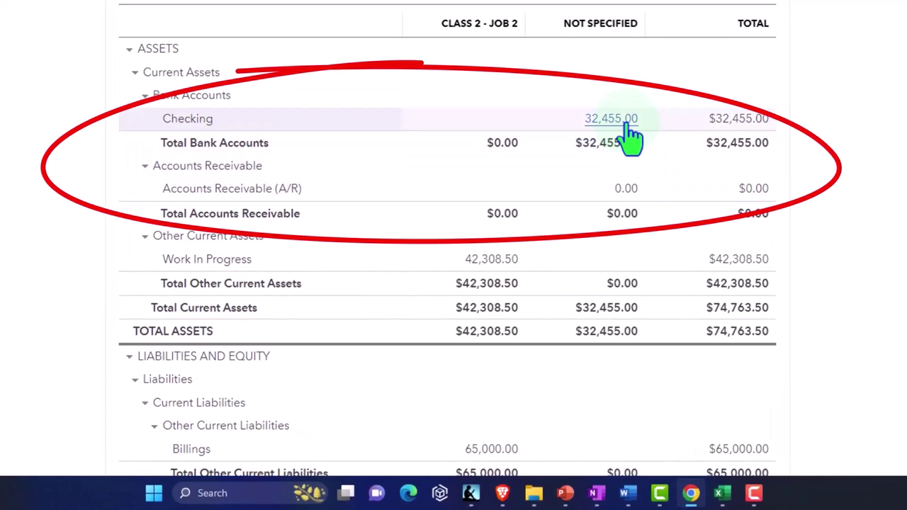
scroll(628, 136, down, 4)
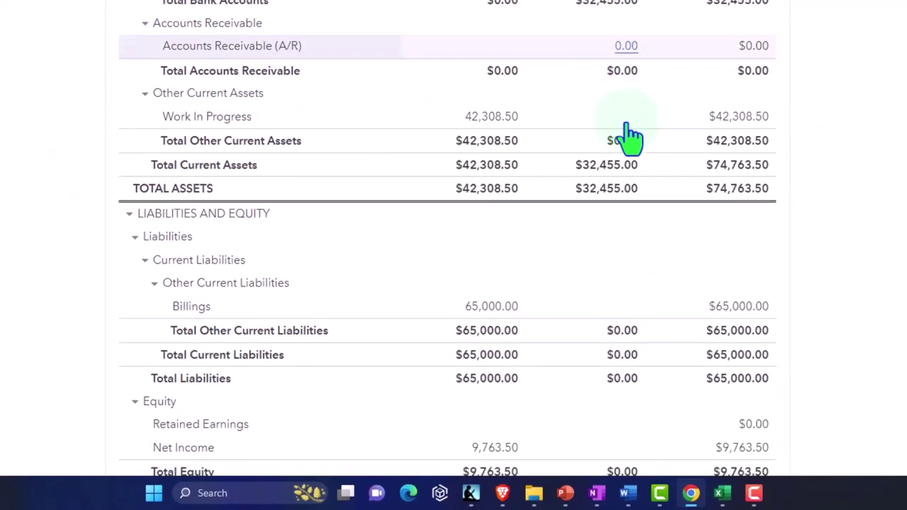